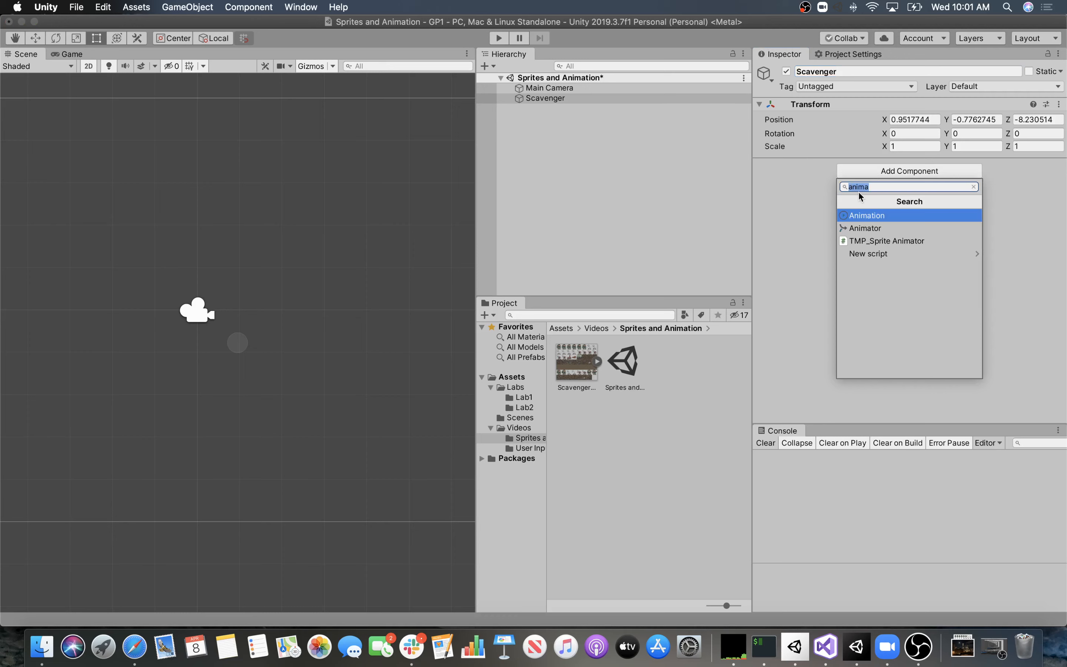
Add a Sprite Renderer component to the Scavenger object.
type("sprite")
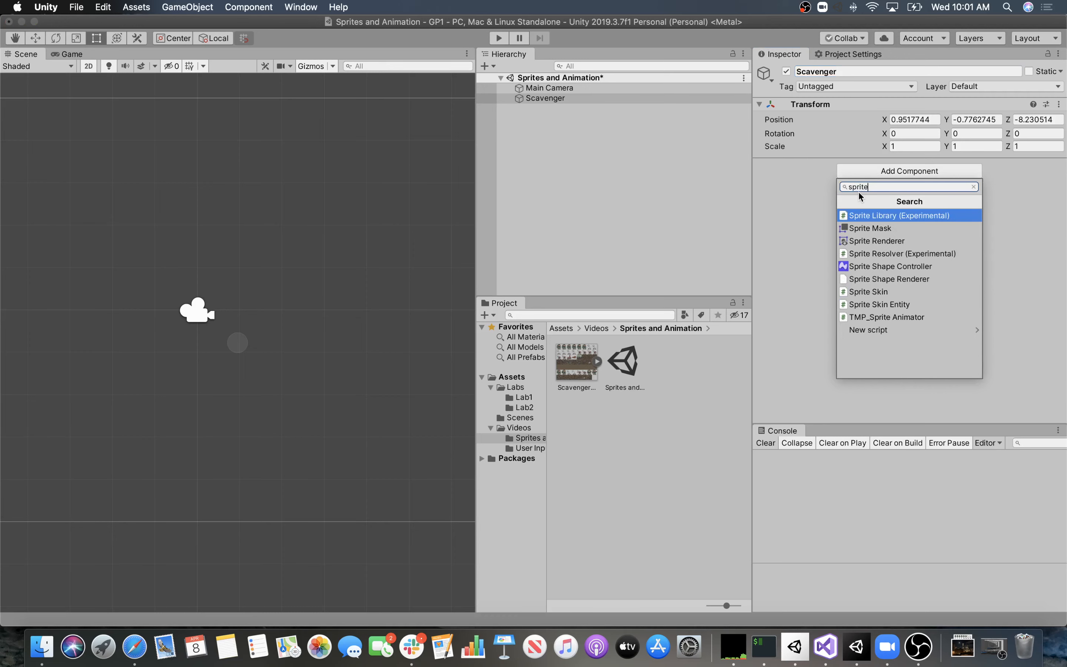
type("render")
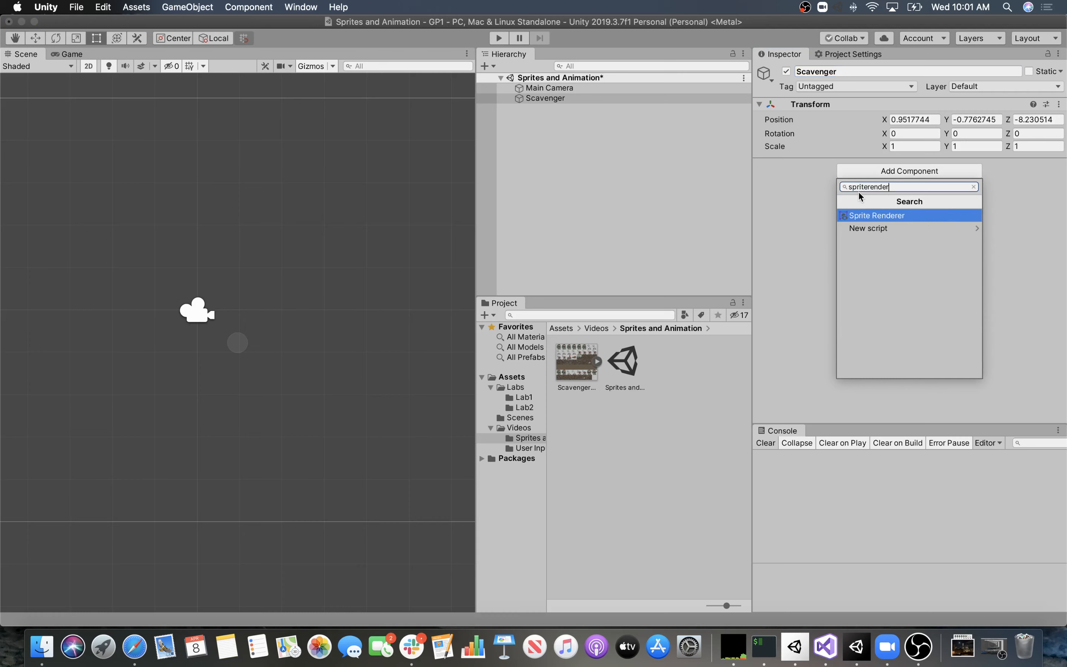
key("Return")
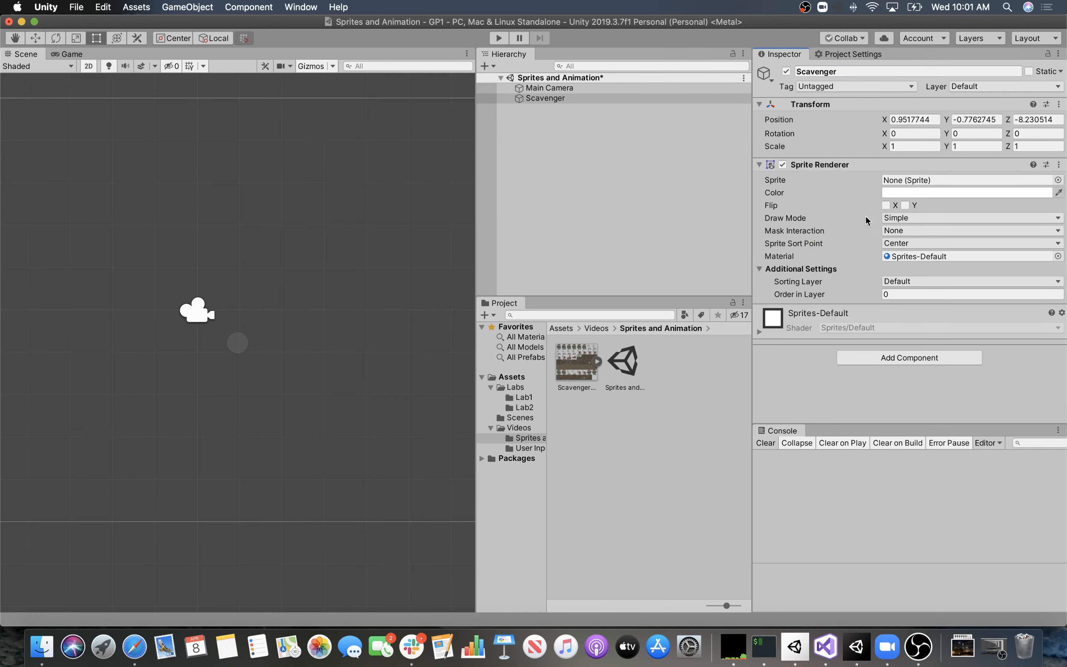
Add an Animator component to the Scavenger object and enlarge the Inspector area to show more of its components.
left_click(873, 358)
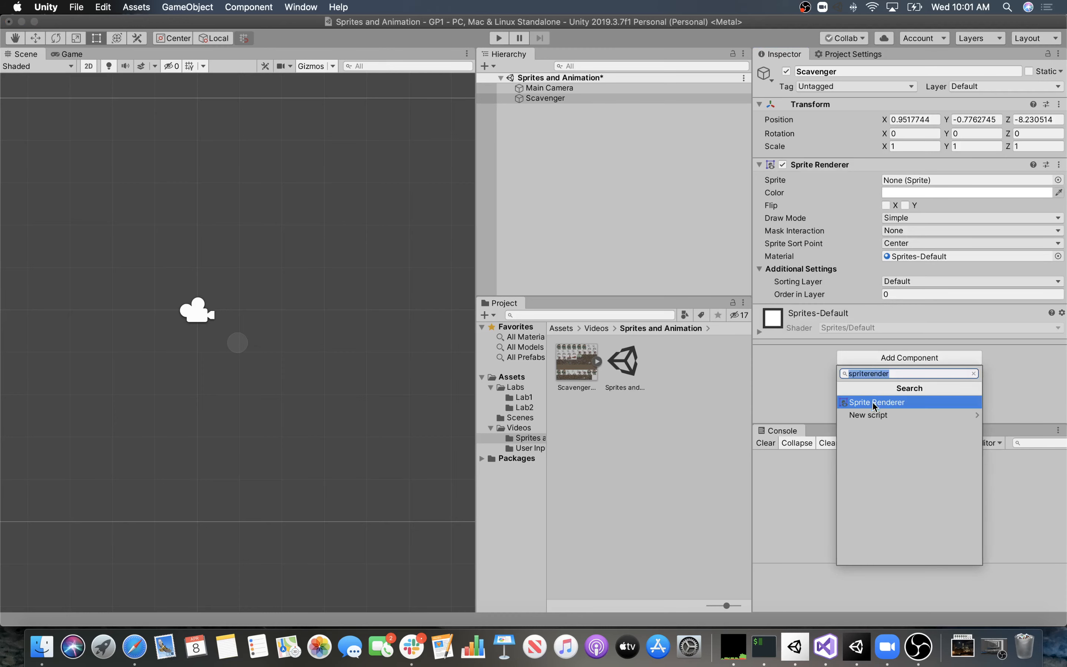
type("an")
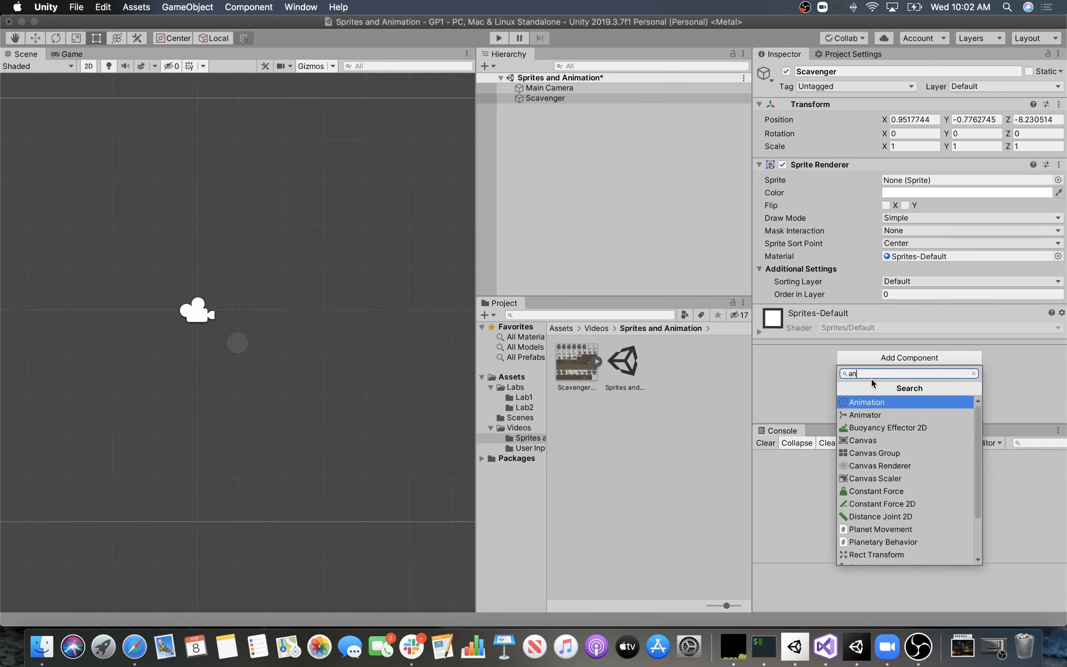
key("Down")
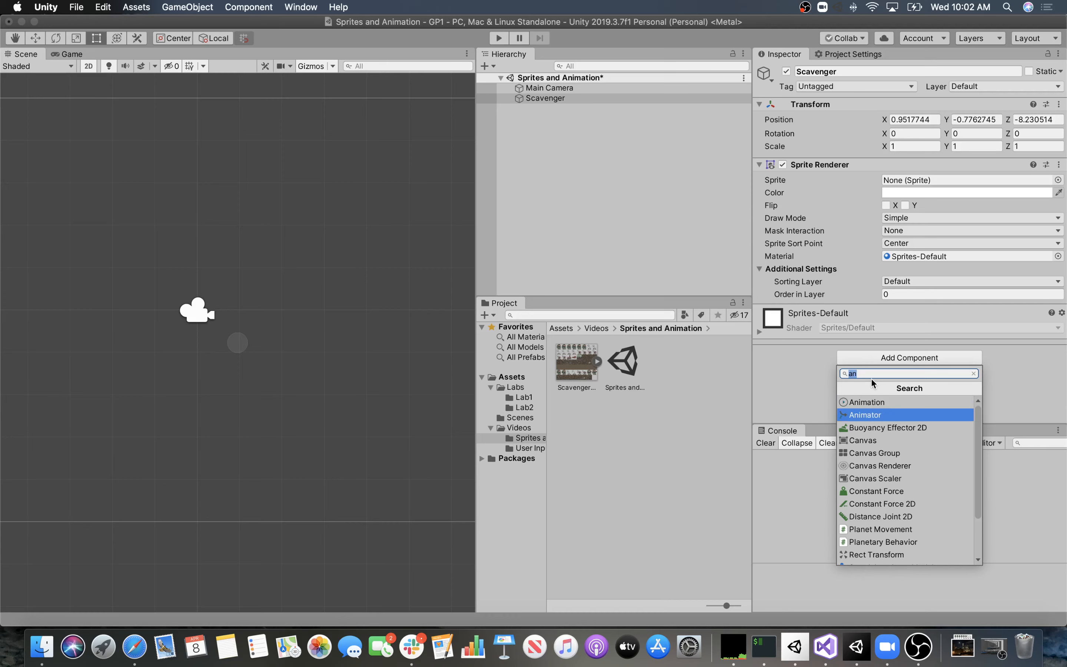
left_click(872, 415)
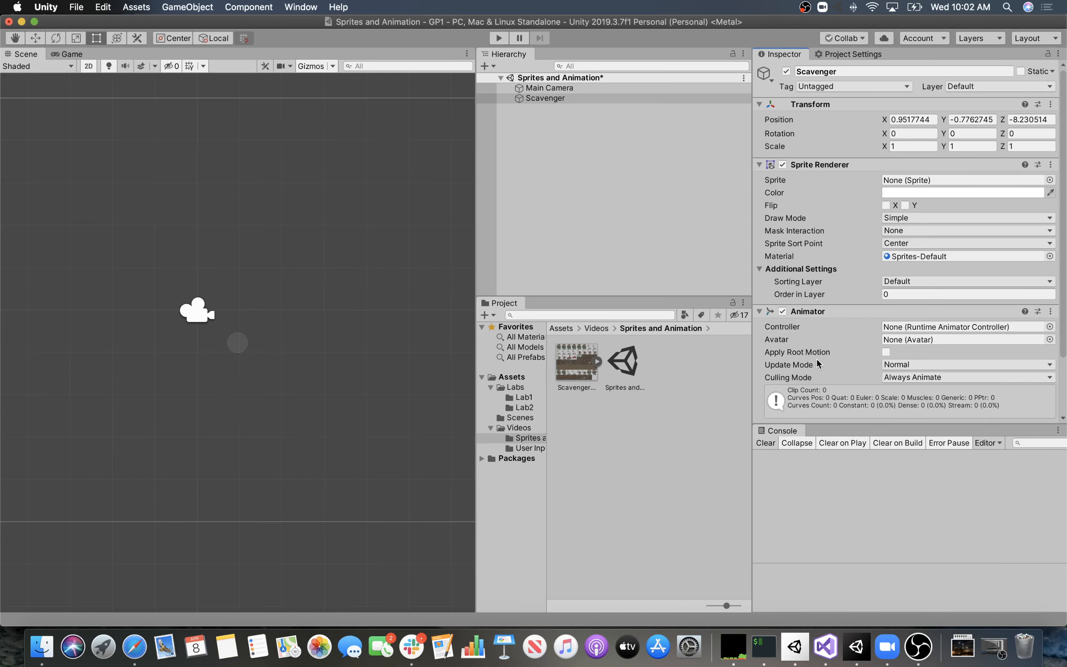
scroll(818, 364, "down", 3)
scroll(812, 266, "up", 3)
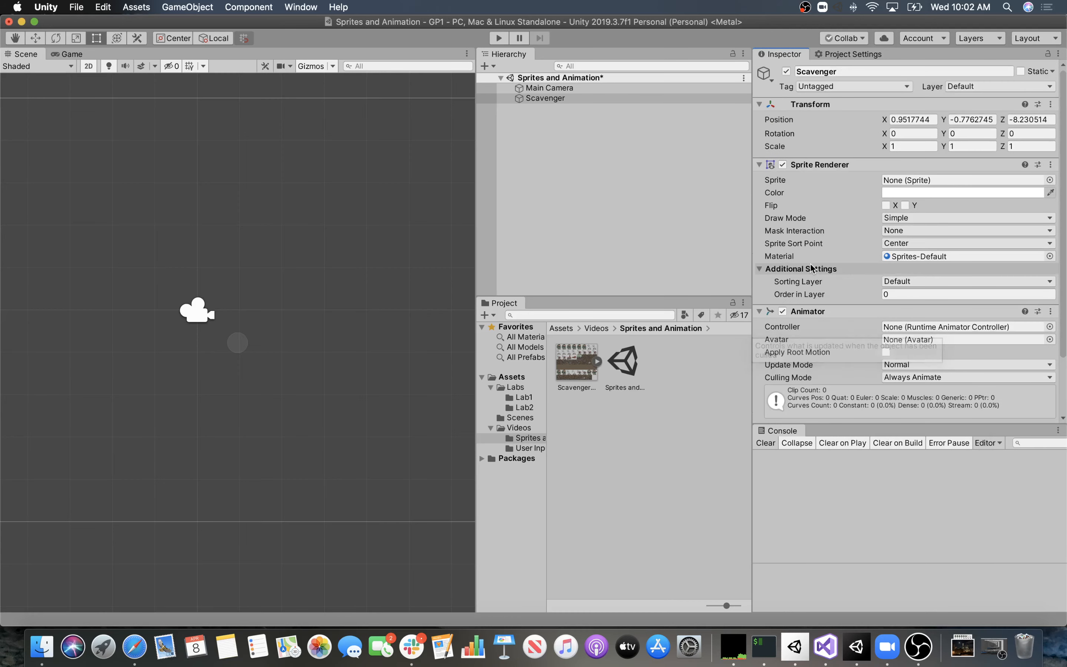
left_click_drag(900, 424, 896, 473)
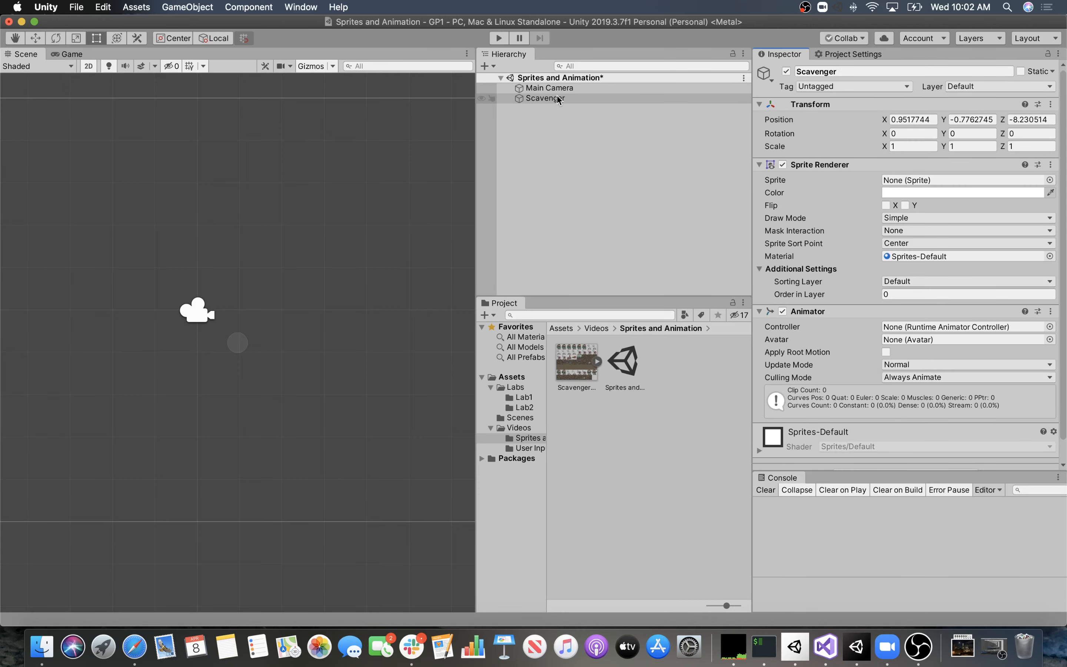
Set Scavengers_SpriteSheet to Multiple sprite mode with 72 pixels per unit, and open it in the Sprite Editor with the import settings applied.
left_click(571, 365)
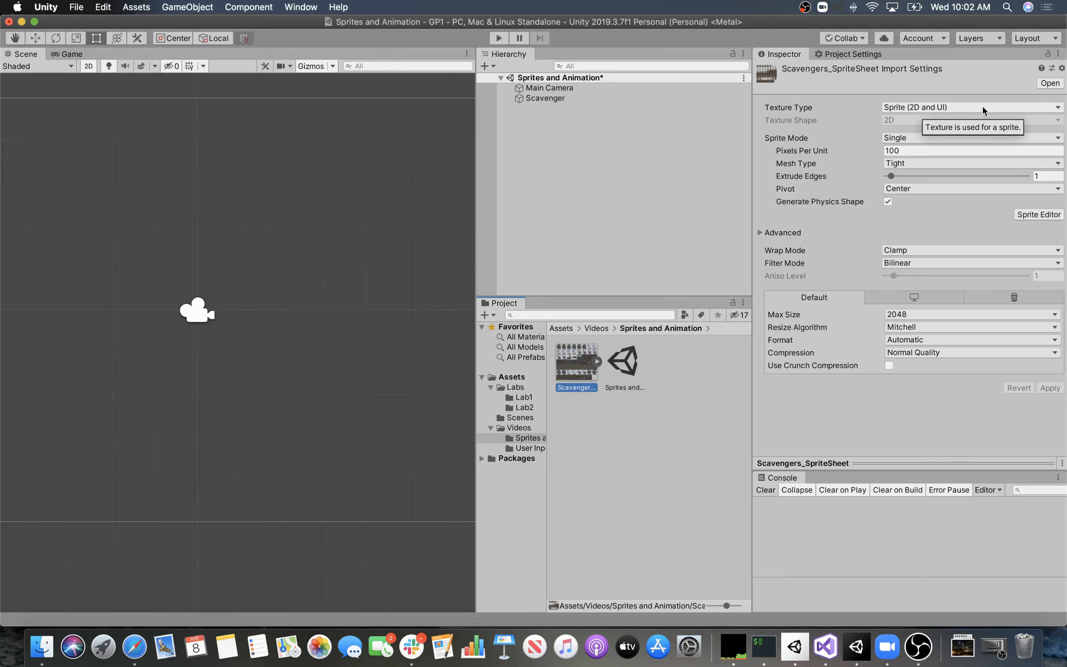
left_click(938, 138)
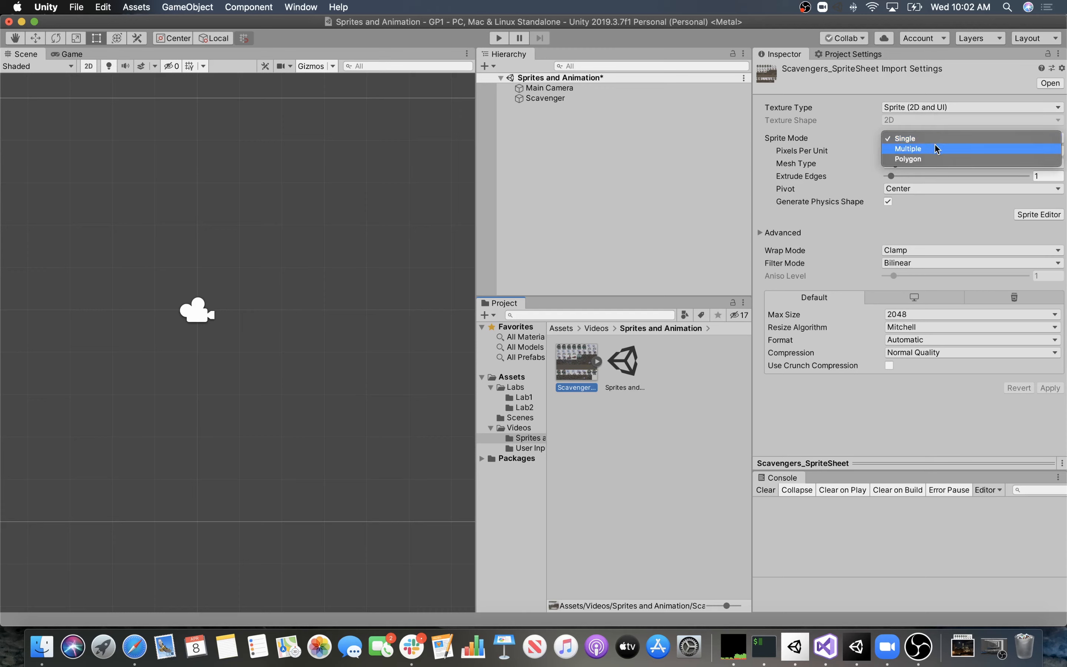
left_click(937, 148)
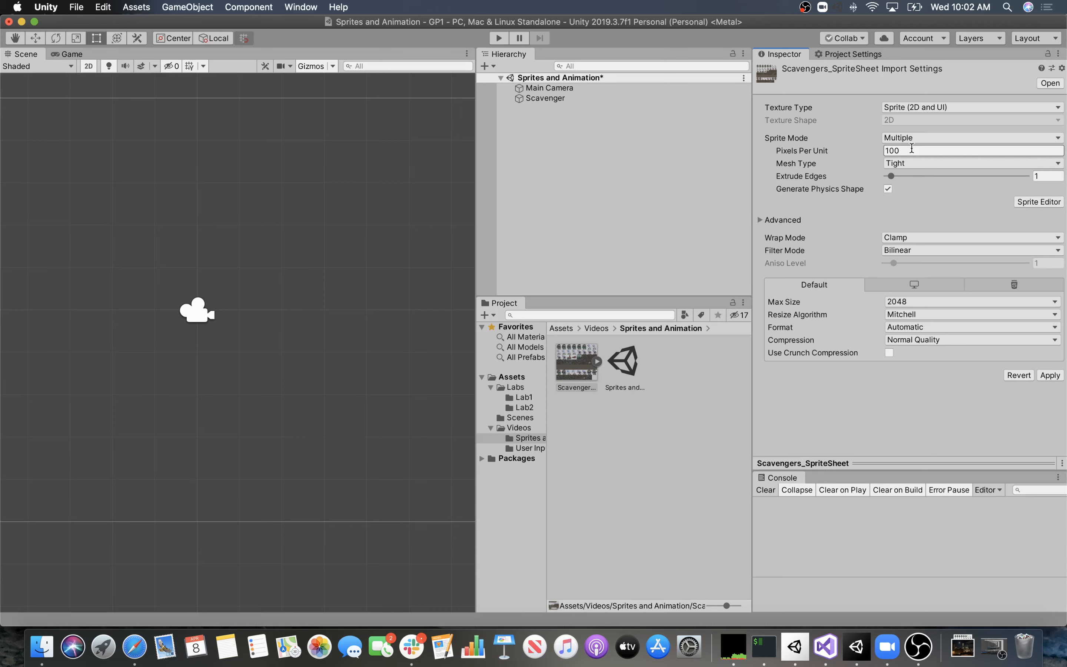
left_click(912, 149)
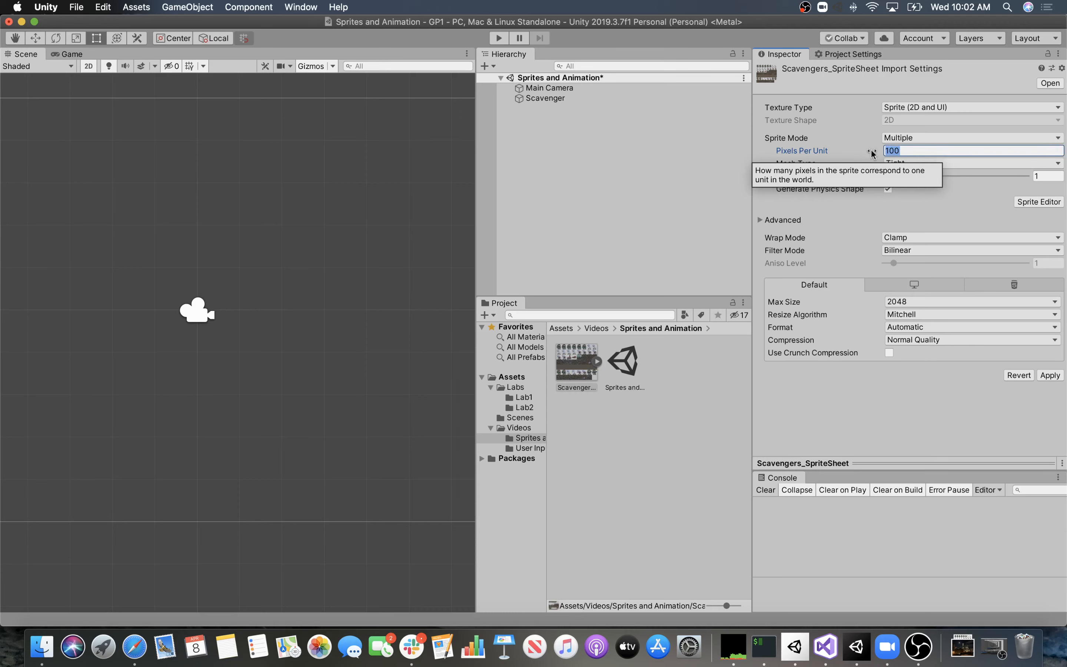
type("72")
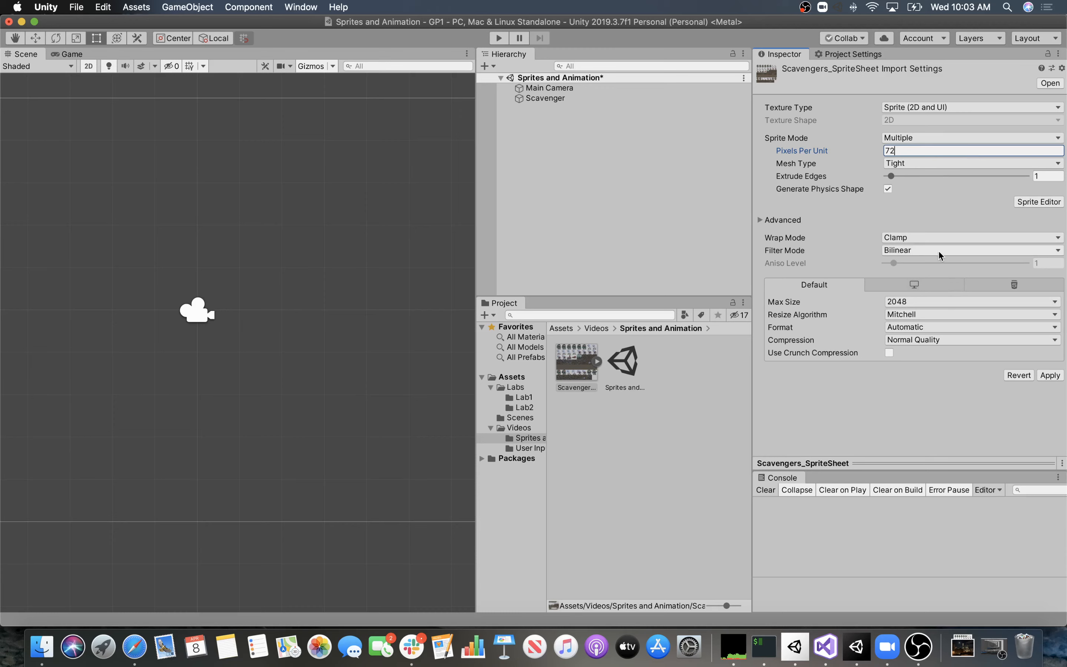
left_click(1028, 202)
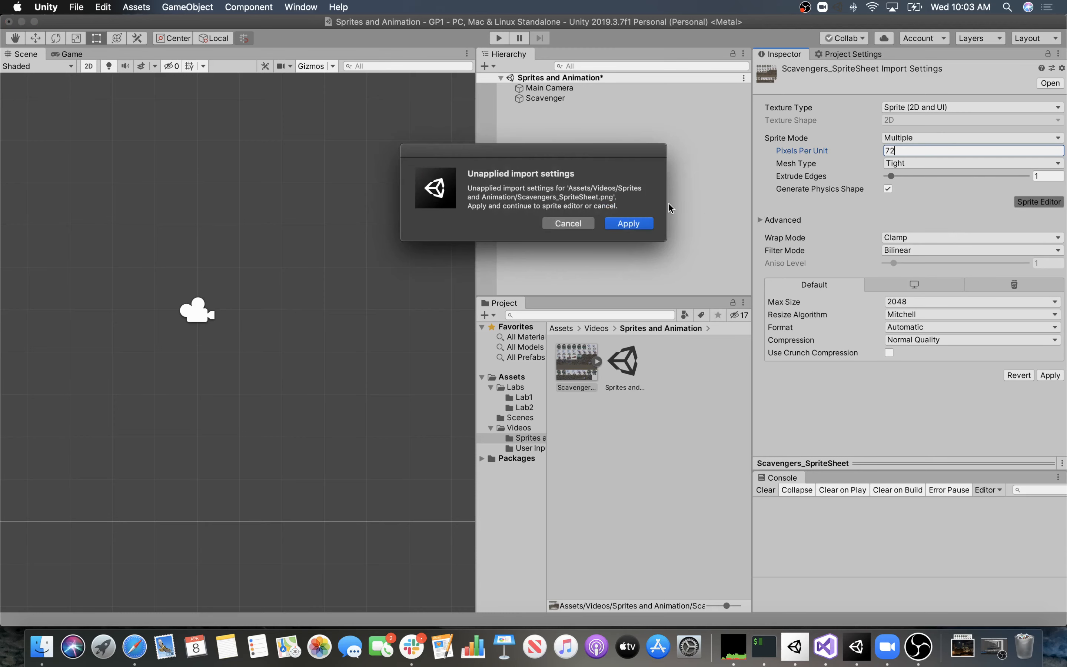
left_click(629, 224)
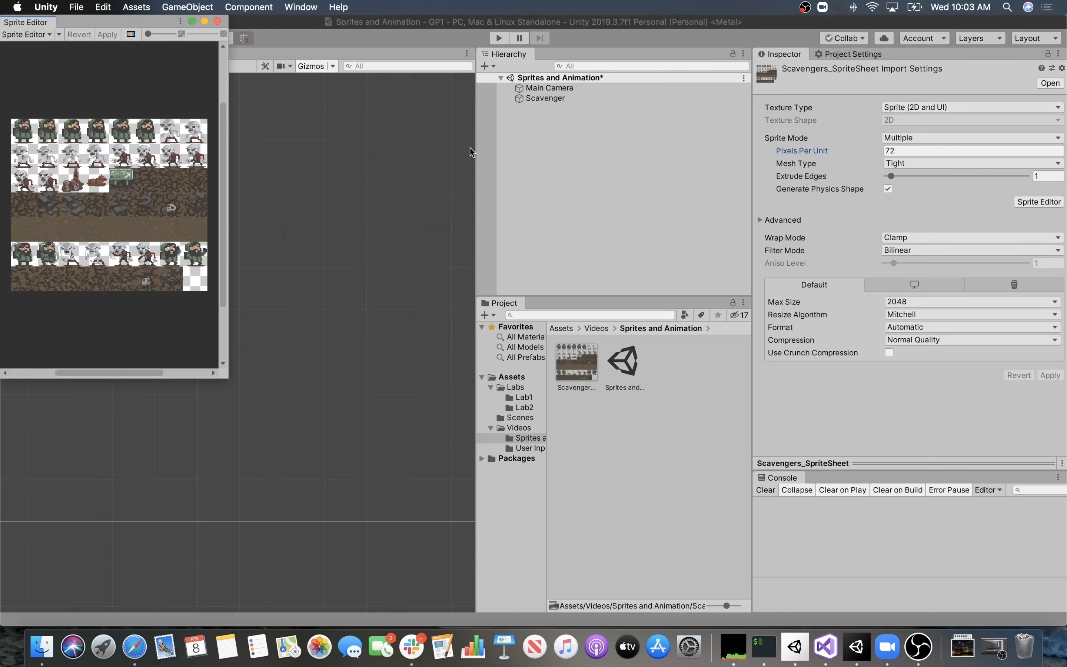
Dock the floating Sprite Editor window alongside the Scene and Game views.
left_click(223, 381)
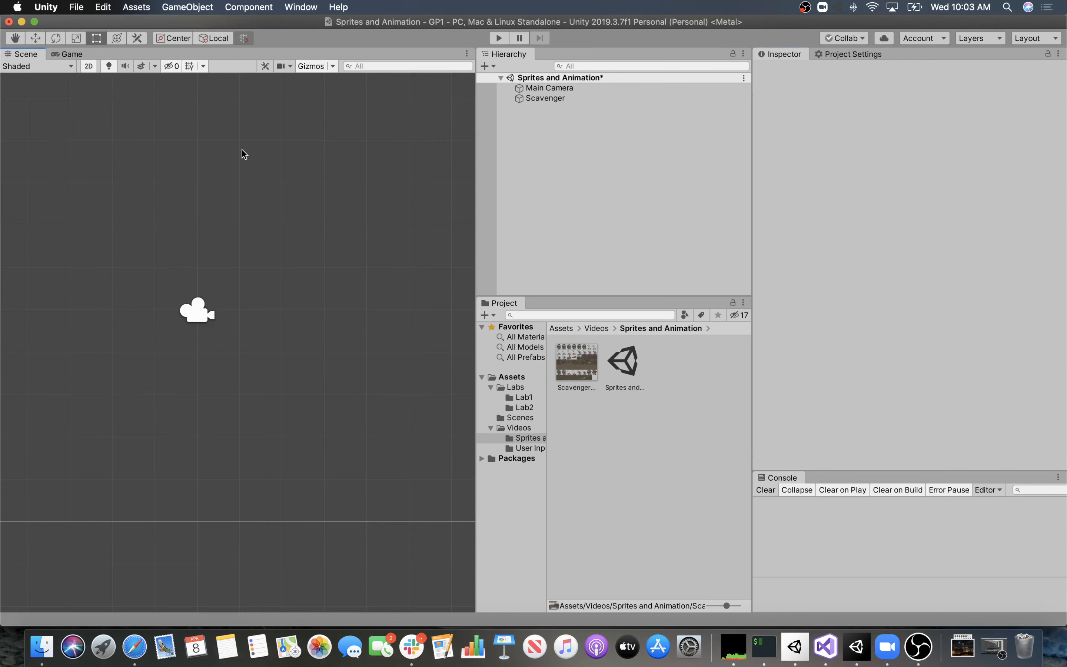
left_click(258, 9)
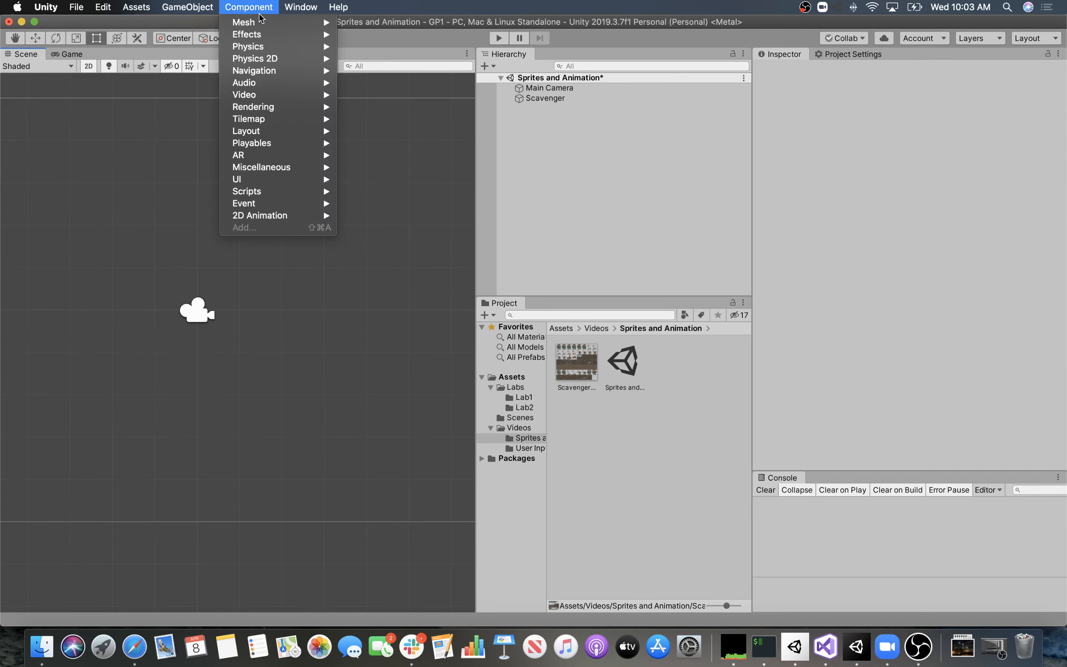
left_click(400, 18)
left_click_drag(398, 17, 392, 67)
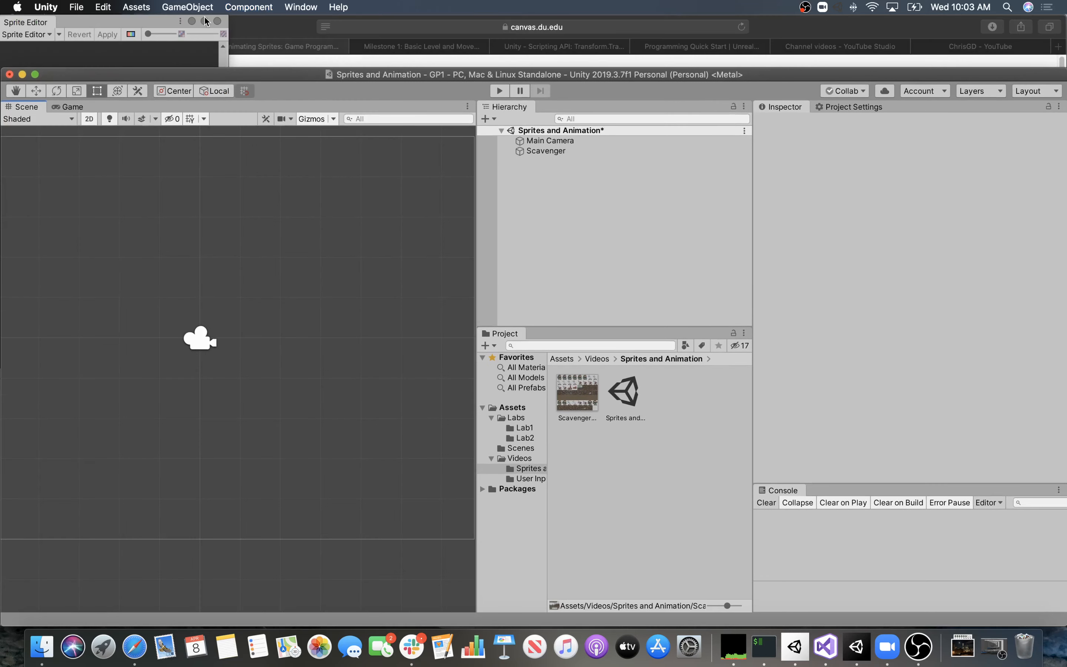
left_click_drag(135, 20, 258, 53)
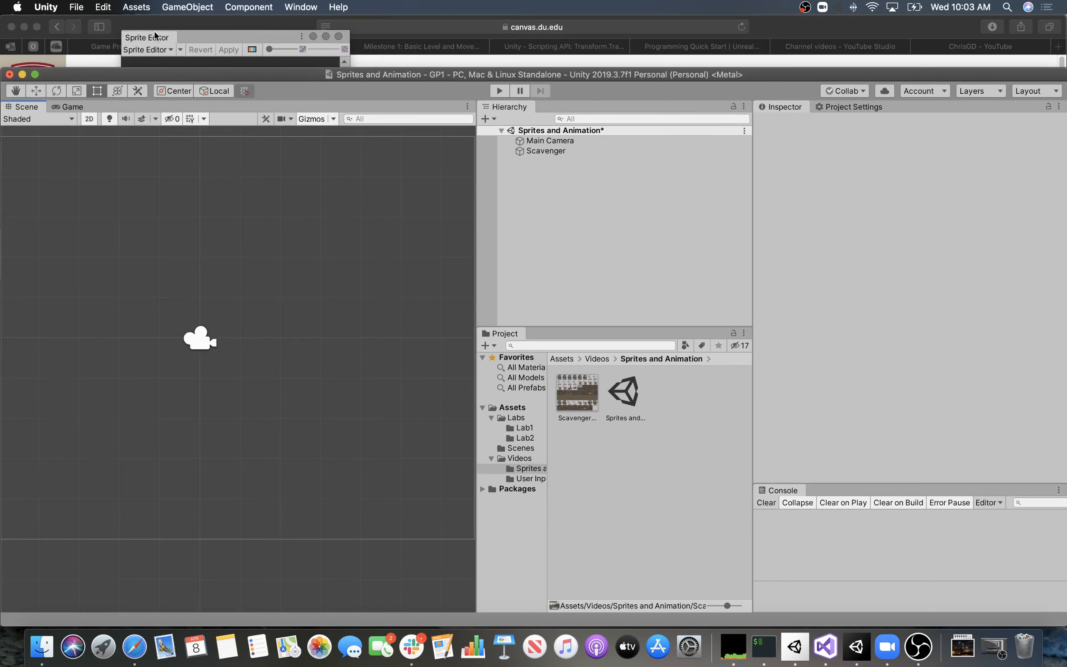
left_click_drag(155, 33, 218, 103)
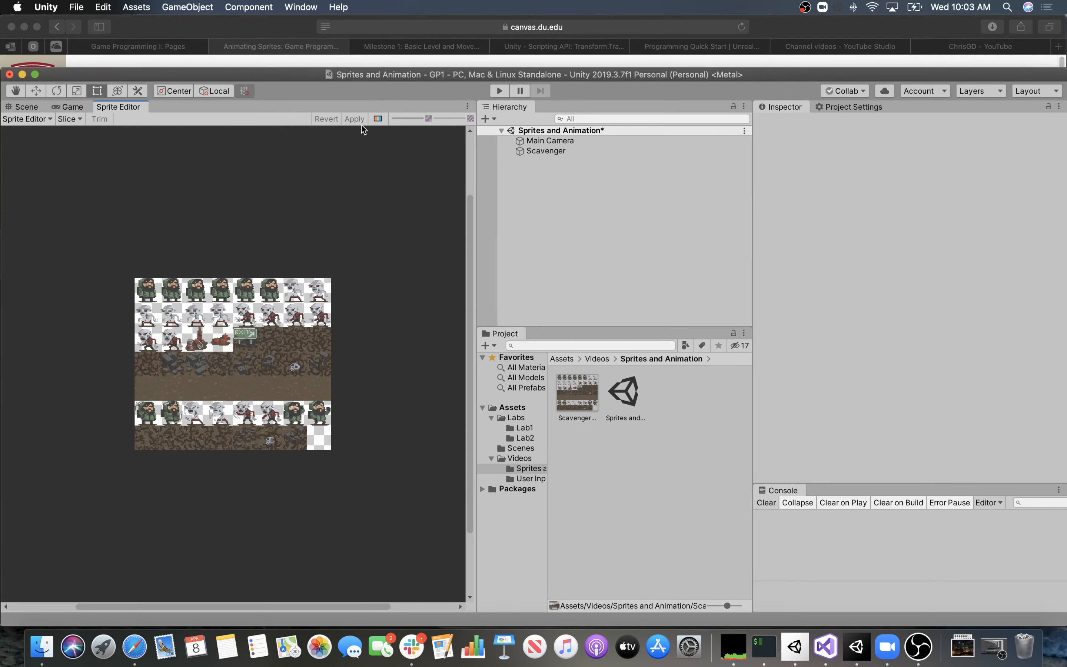
left_click_drag(364, 67, 360, 6)
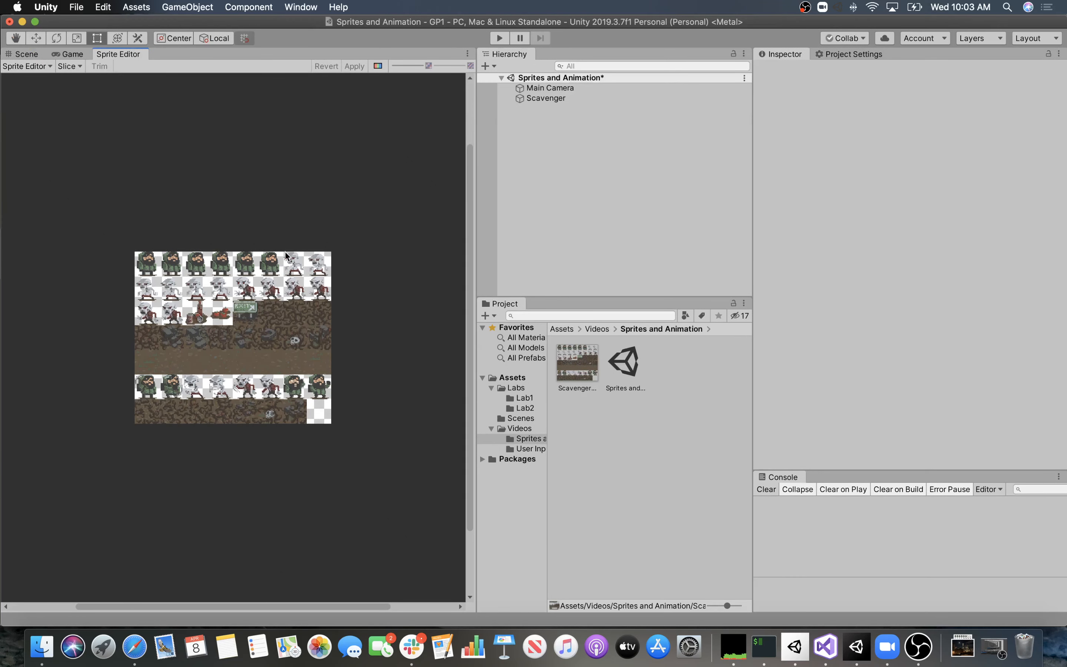
Slice the sprite sheet with the Grid By Cell Size type, using 64 x 64 pixel cells.
scroll(346, 310, "up", 5)
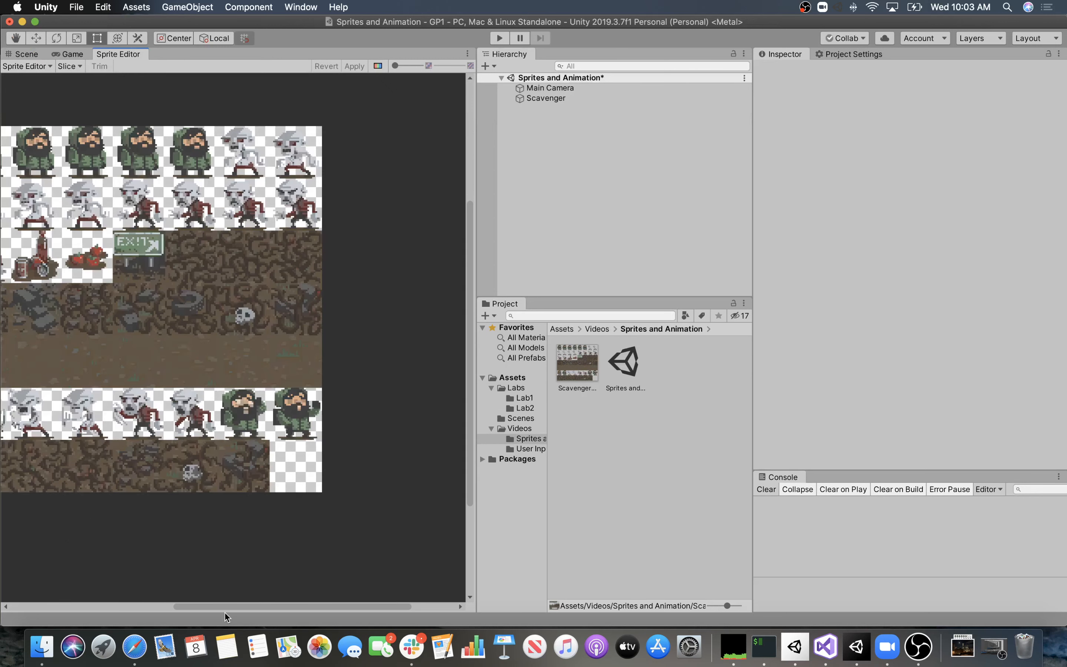
left_click_drag(248, 607, 174, 605)
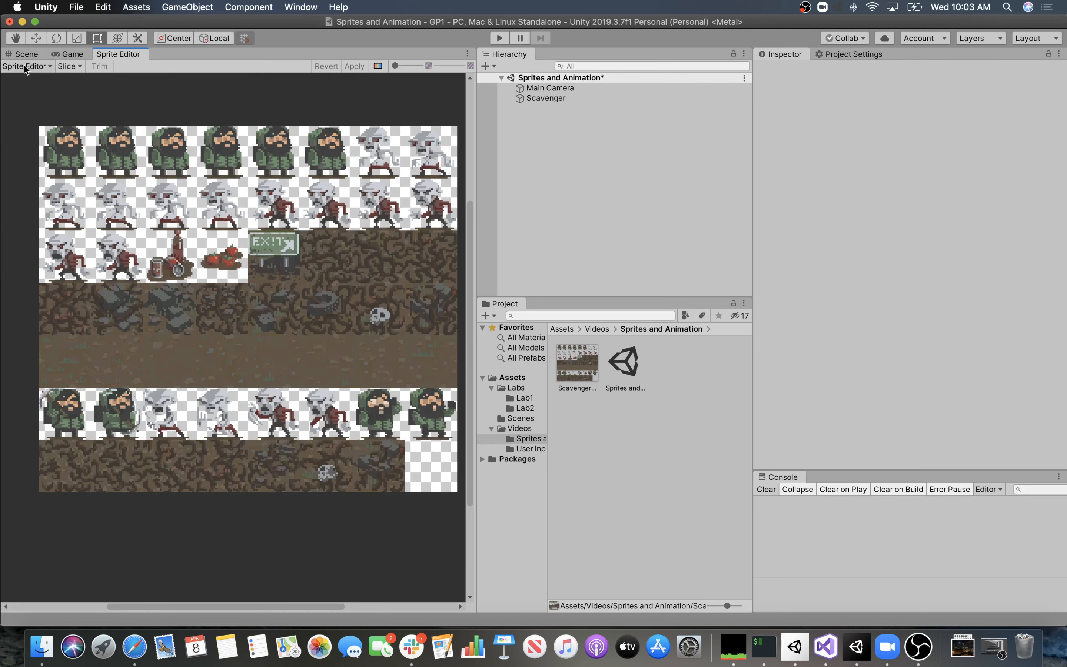
left_click(79, 66)
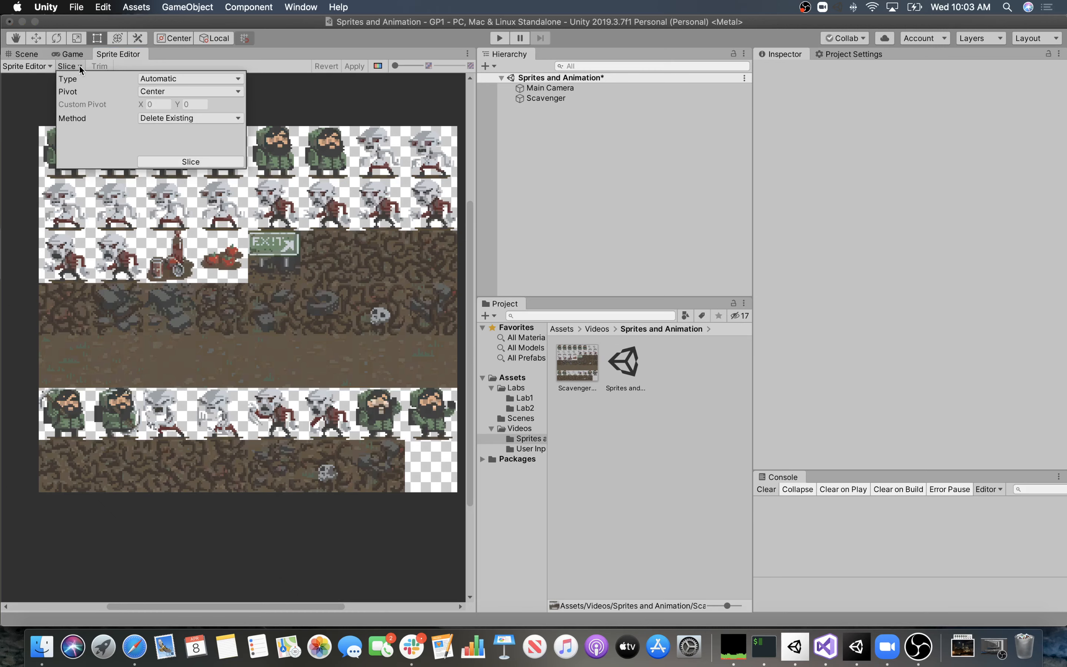
left_click(172, 78)
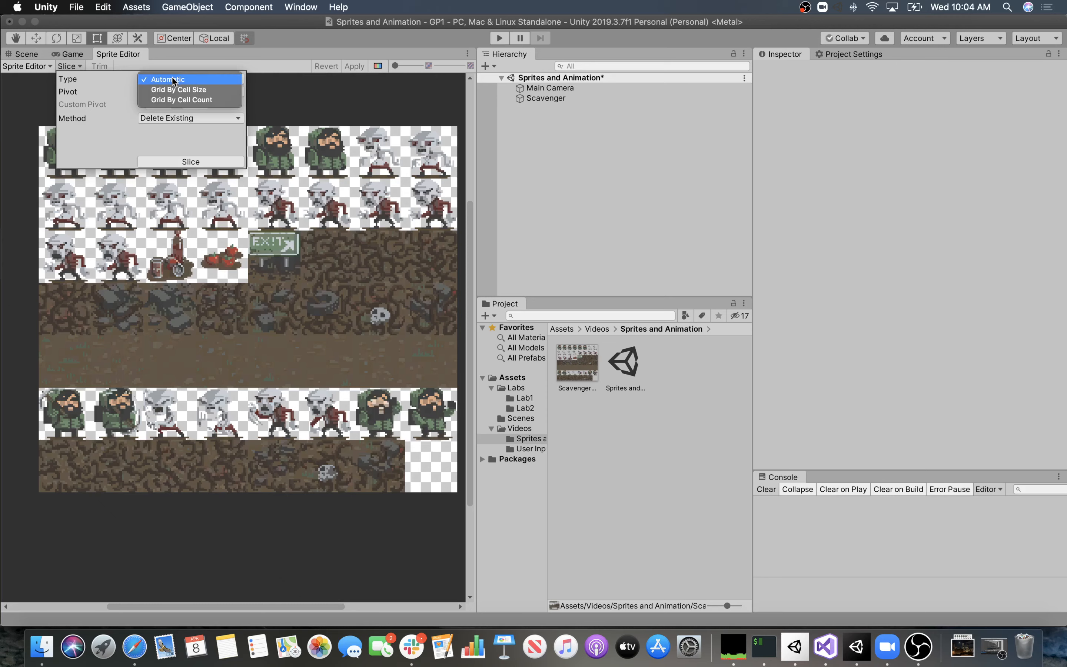
left_click(218, 89)
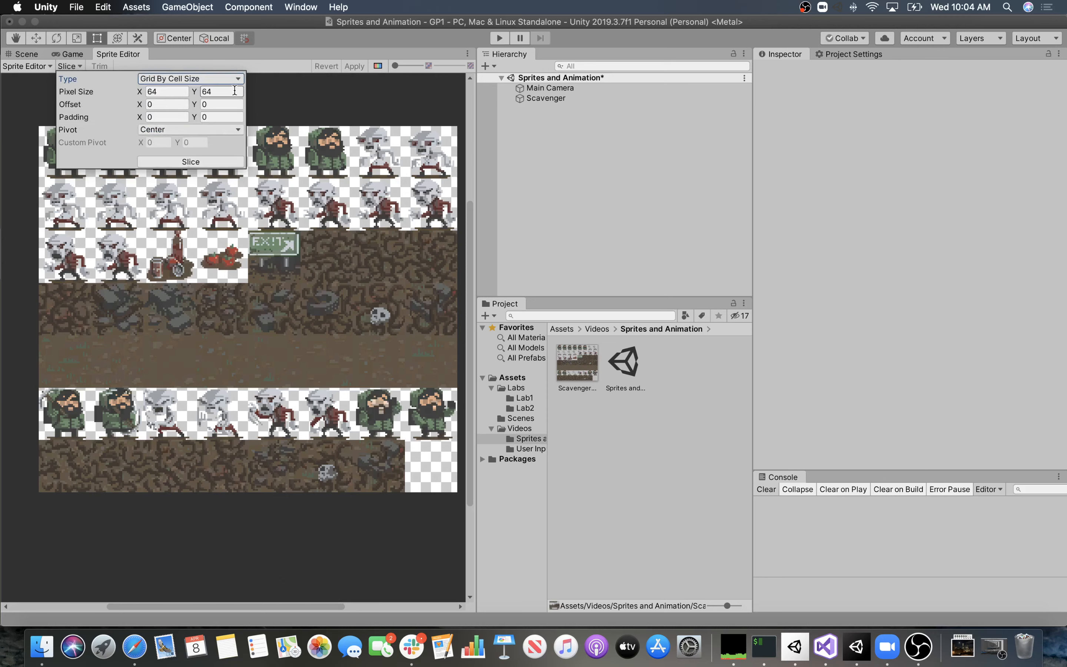
left_click(175, 162)
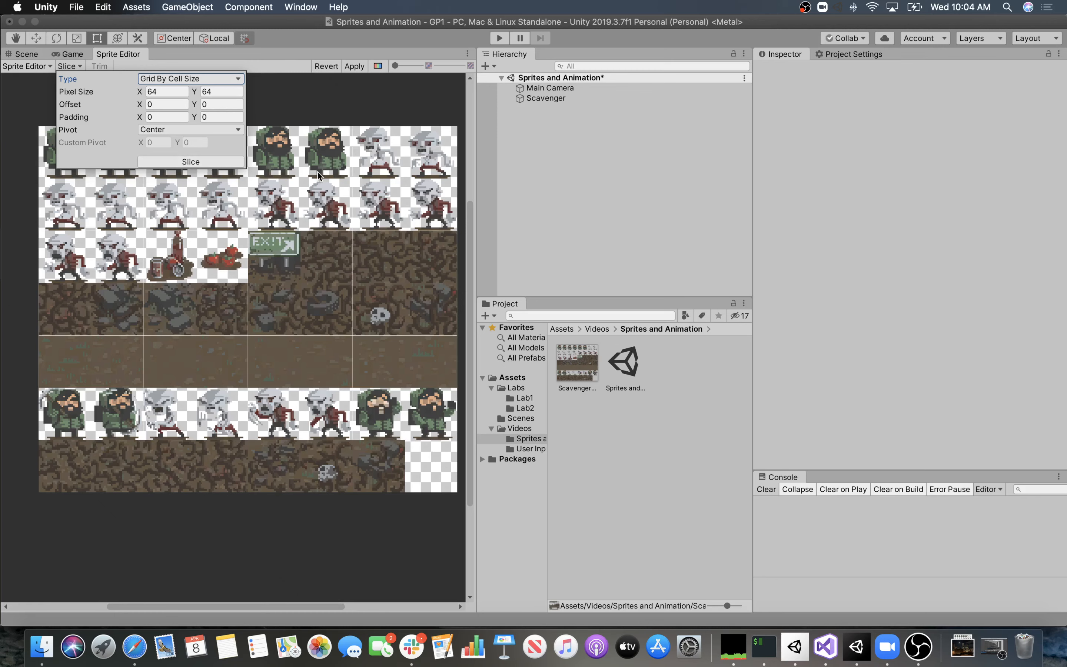
Set the slicing cell size to 32 x 32 pixels and slice the sprite sheet again.
left_click(139, 93)
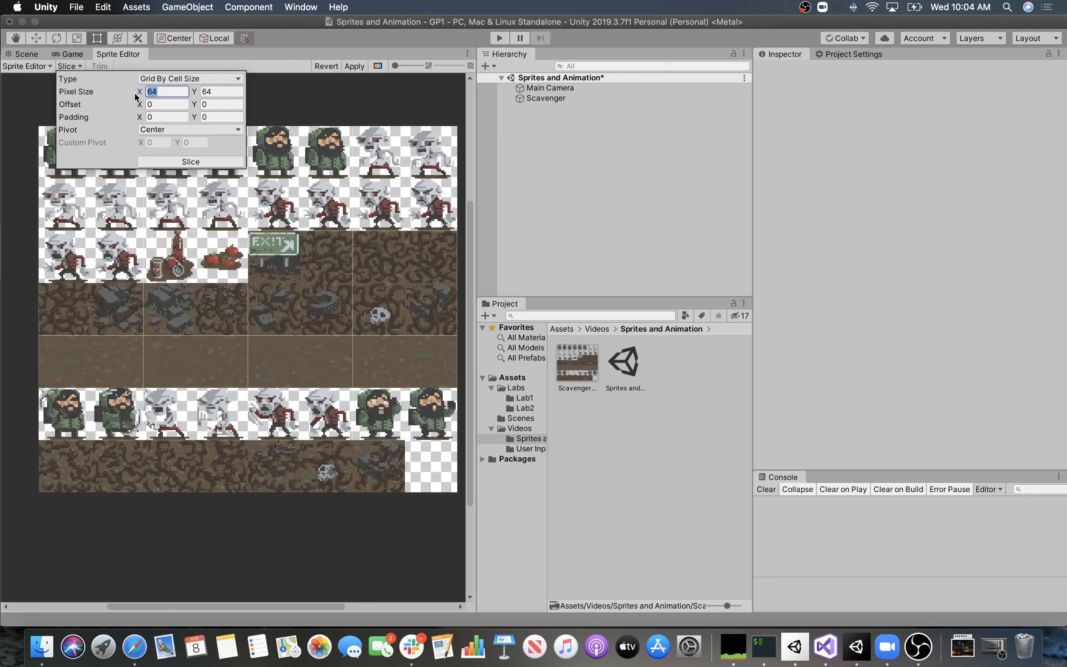
type("32")
key("Tab")
type("32")
left_click(195, 160)
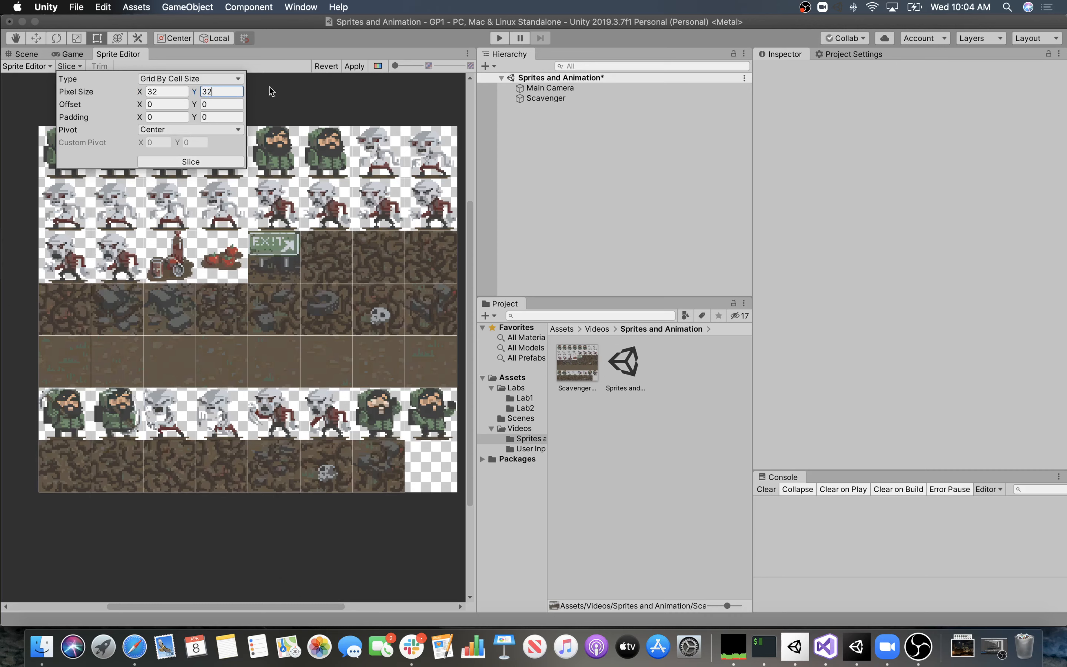
left_click(289, 91)
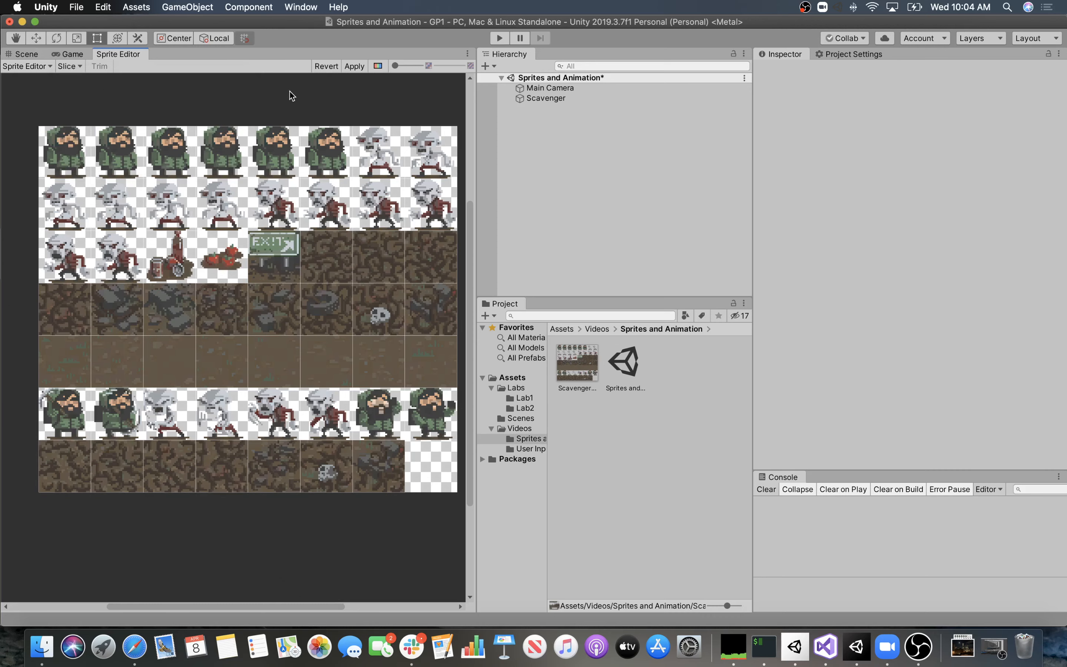
Examine the sprite sheet's alpha channel and return to the colour display.
left_click(378, 65)
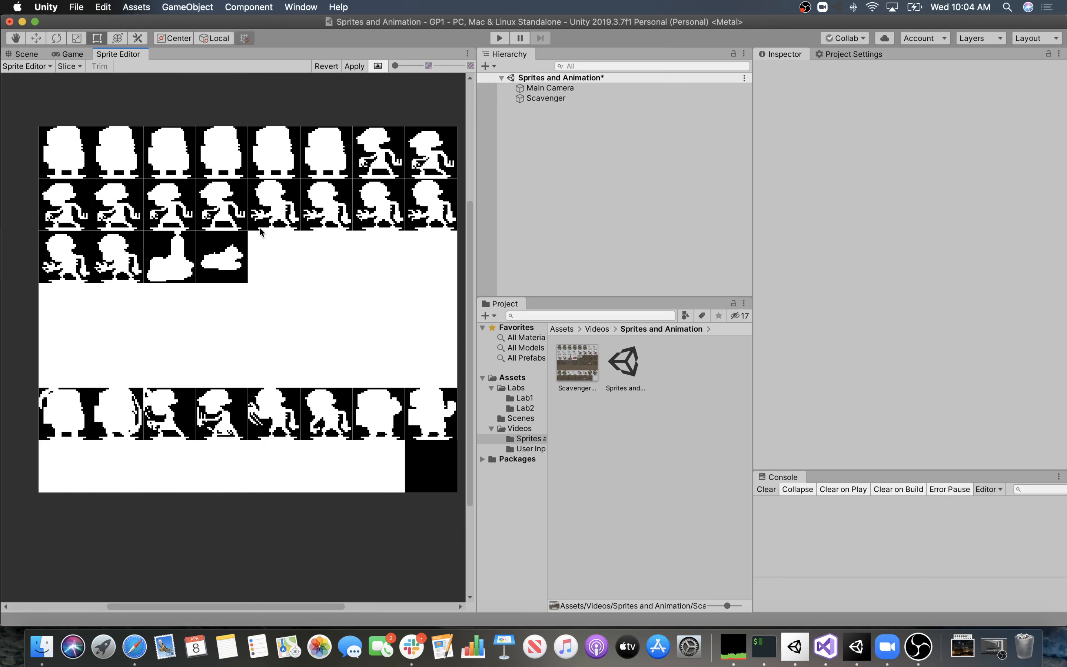
left_click(378, 67)
left_click(378, 66)
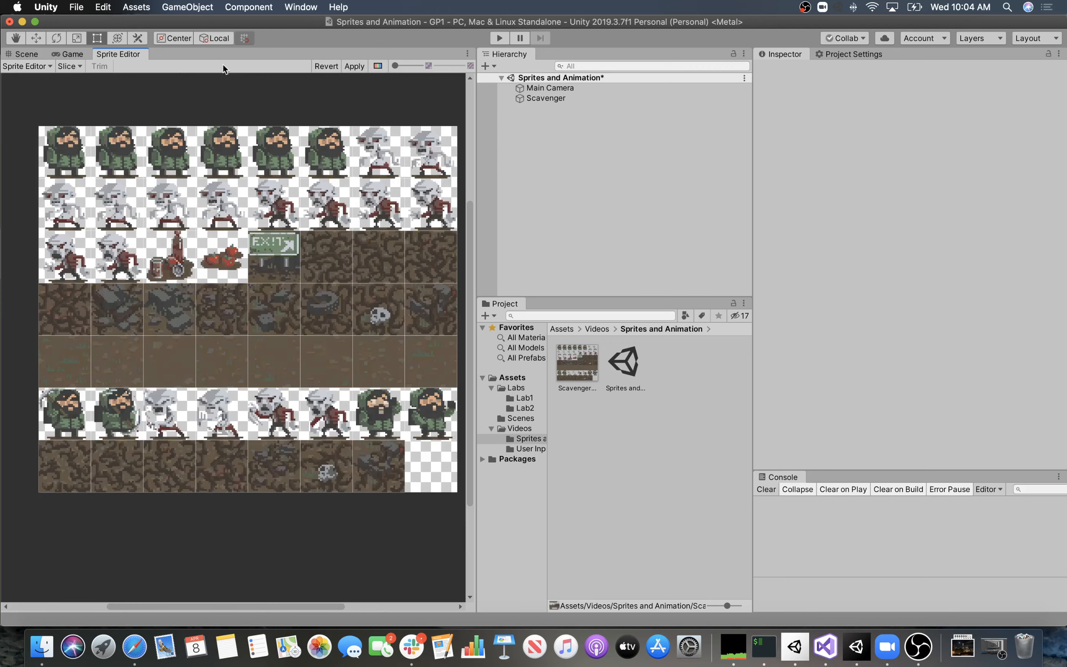
Apply the slicing to the sprite sheet and expand the sheet asset to browse its individual sprites.
left_click(355, 67)
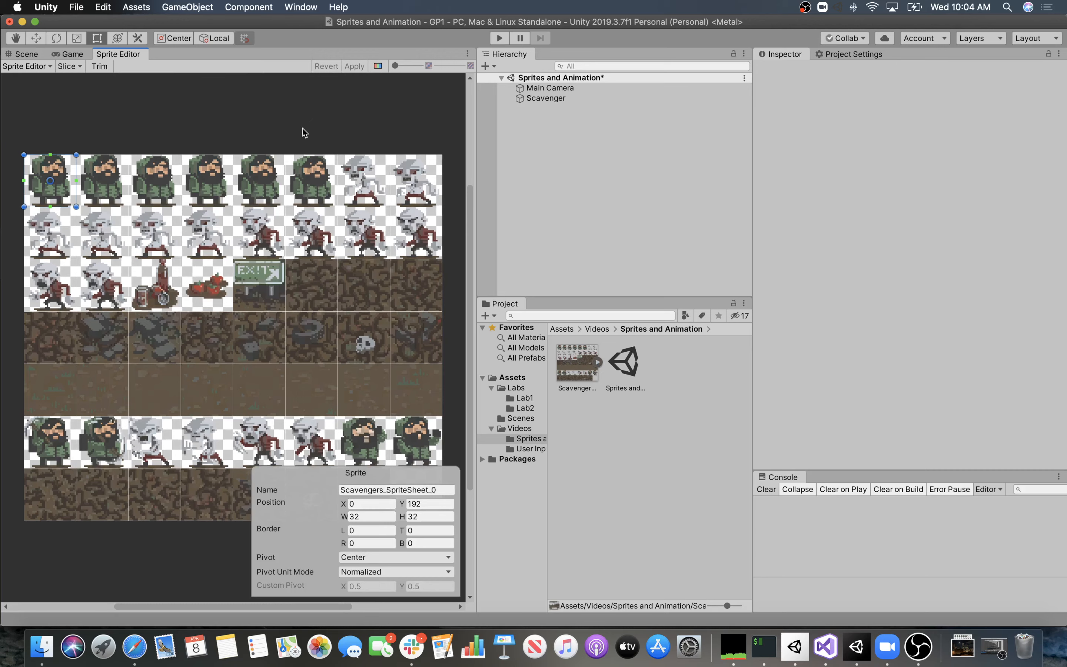
left_click(599, 364)
scroll(621, 462, "down", 2)
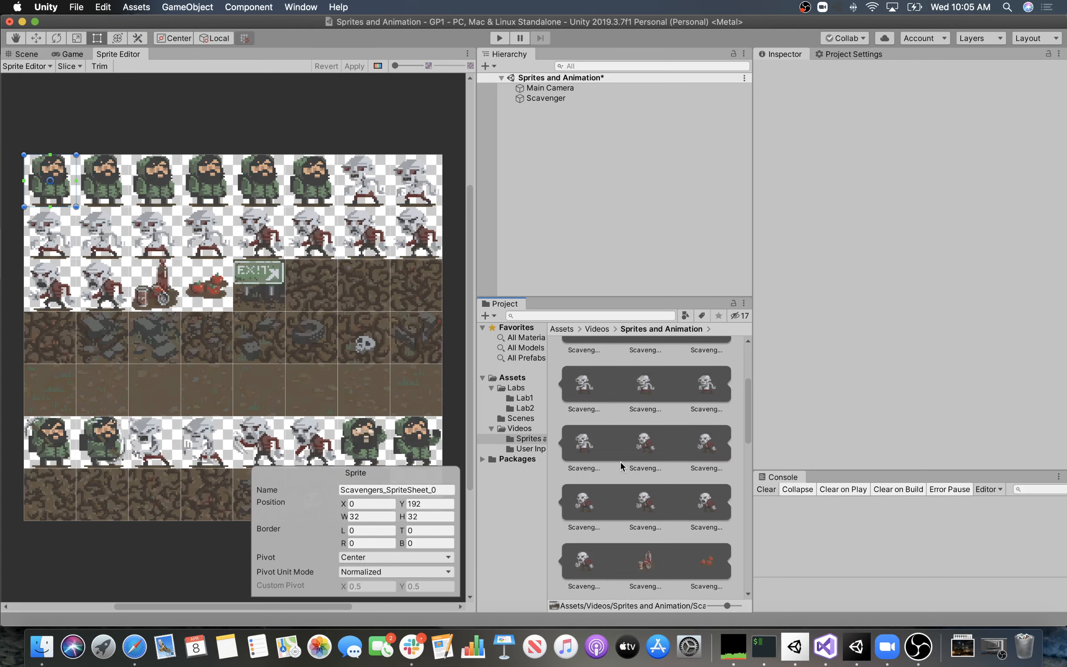
Browse the sliced sprites of the sheet and inspect the properties of the first scavenger sprite.
scroll(621, 461, "down", 5)
scroll(623, 466, "up", 10)
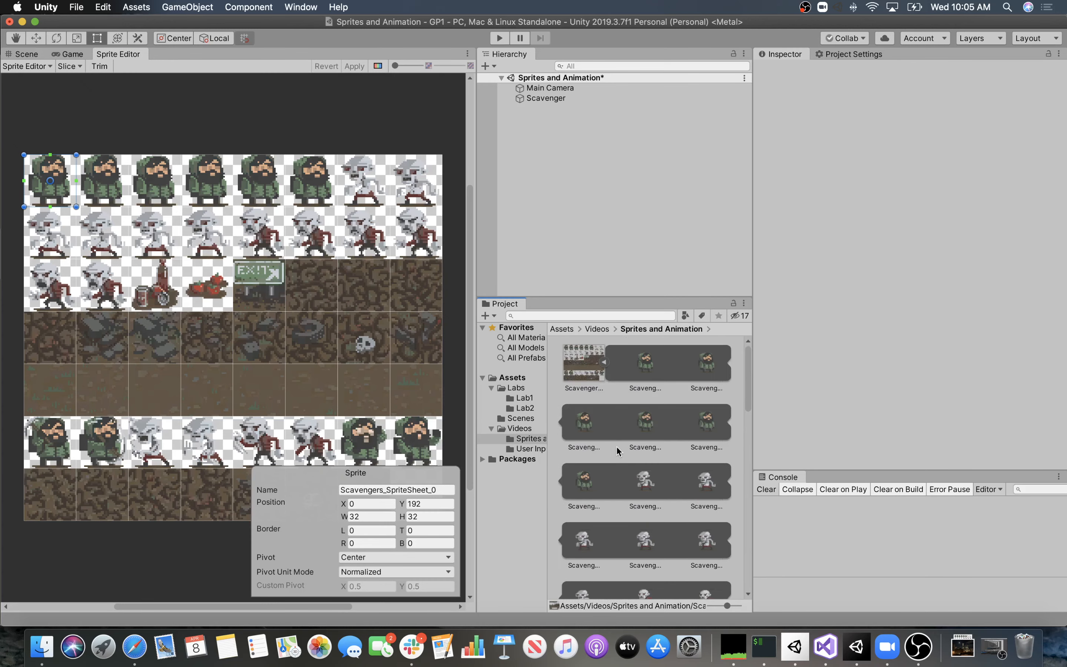
left_click(640, 352)
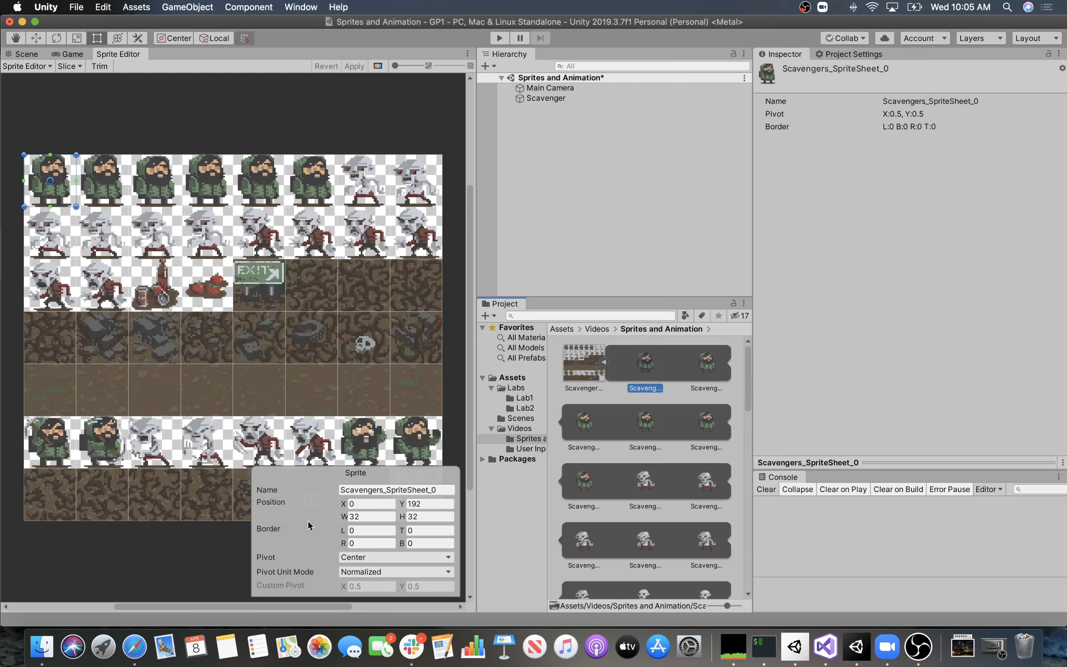
left_click(326, 486)
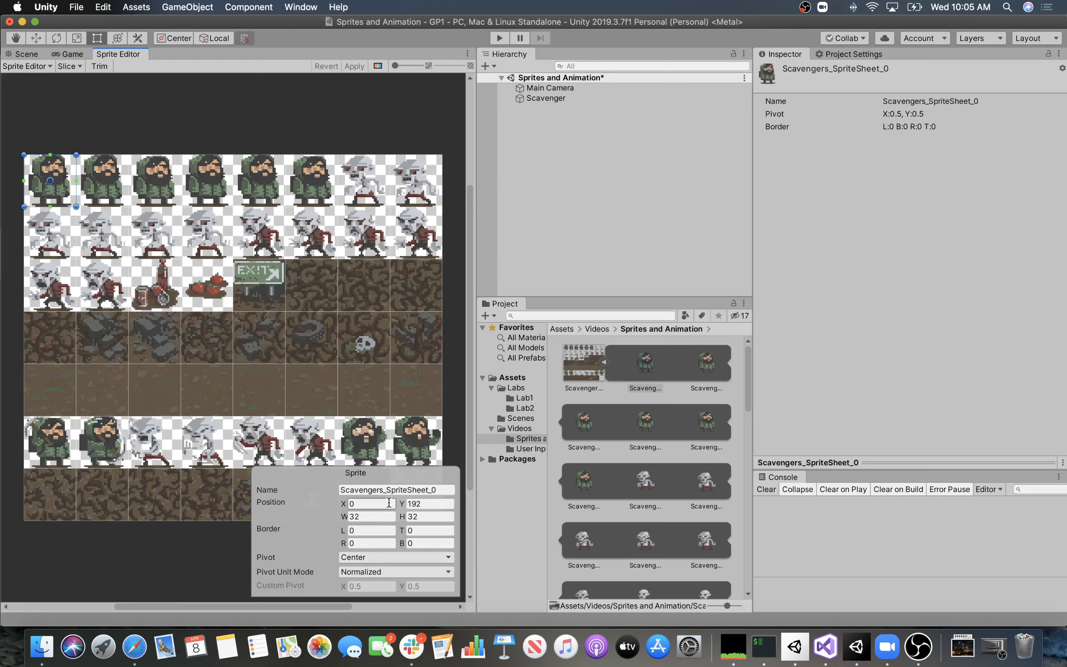
Review the available slicing types for the sprite sheet and close the slicing options without changing them.
left_click(81, 65)
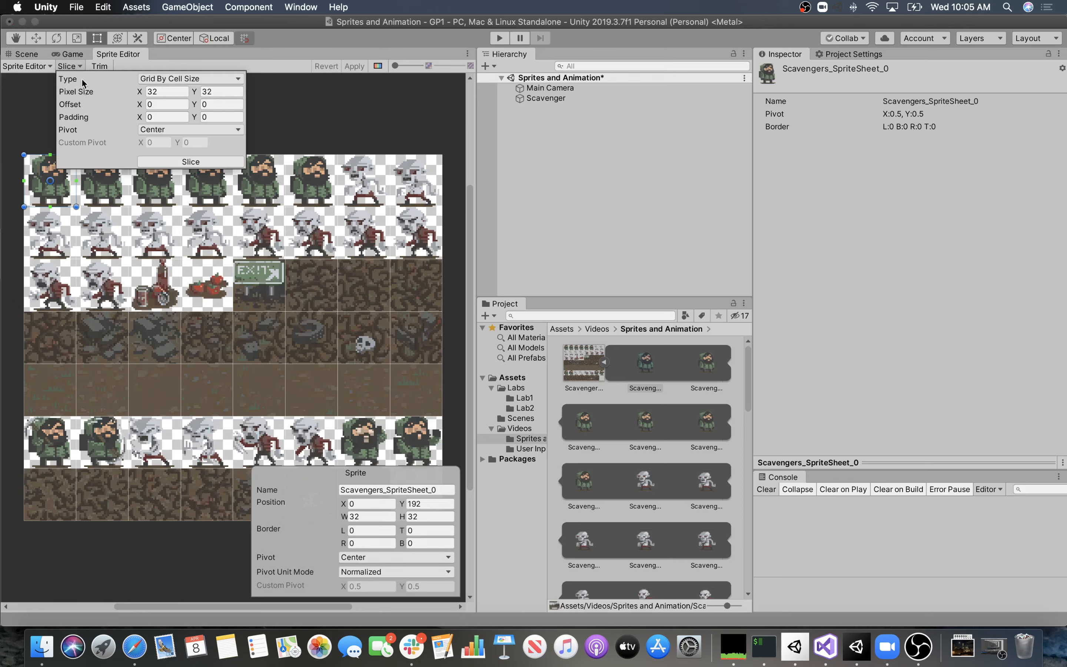
left_click(199, 79)
left_click(201, 80)
left_click(200, 80)
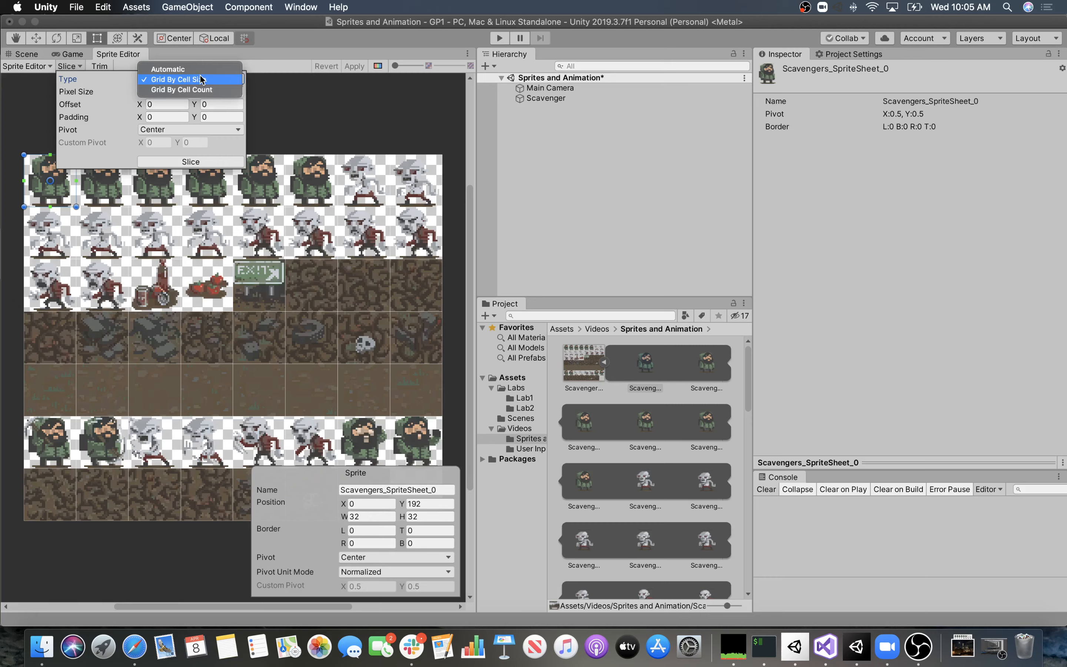
left_click(310, 104)
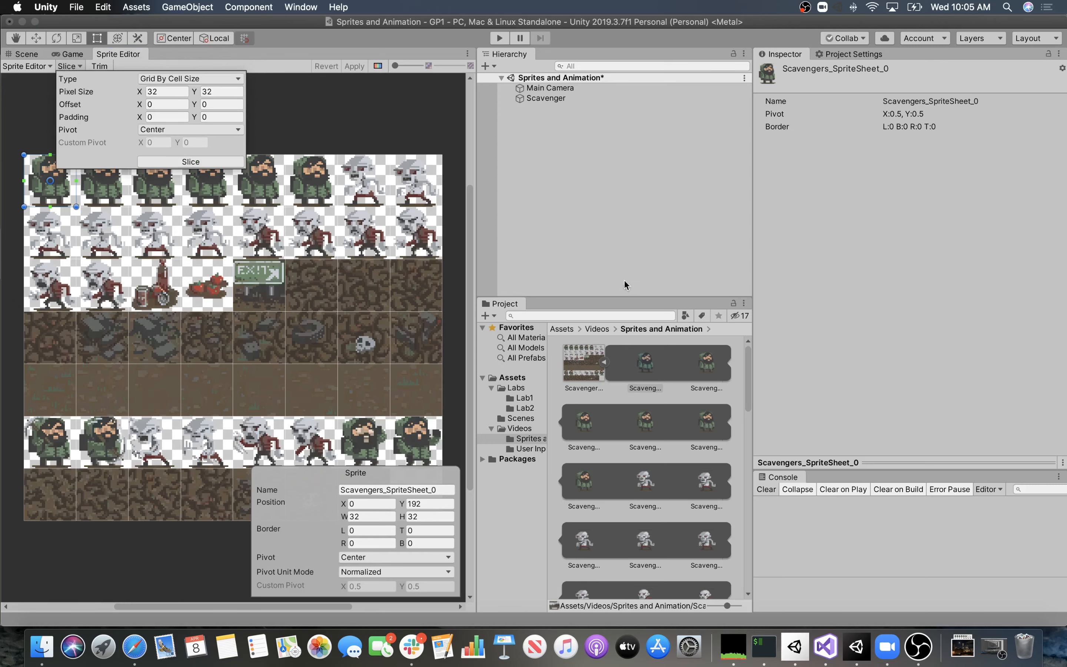
left_click(623, 201)
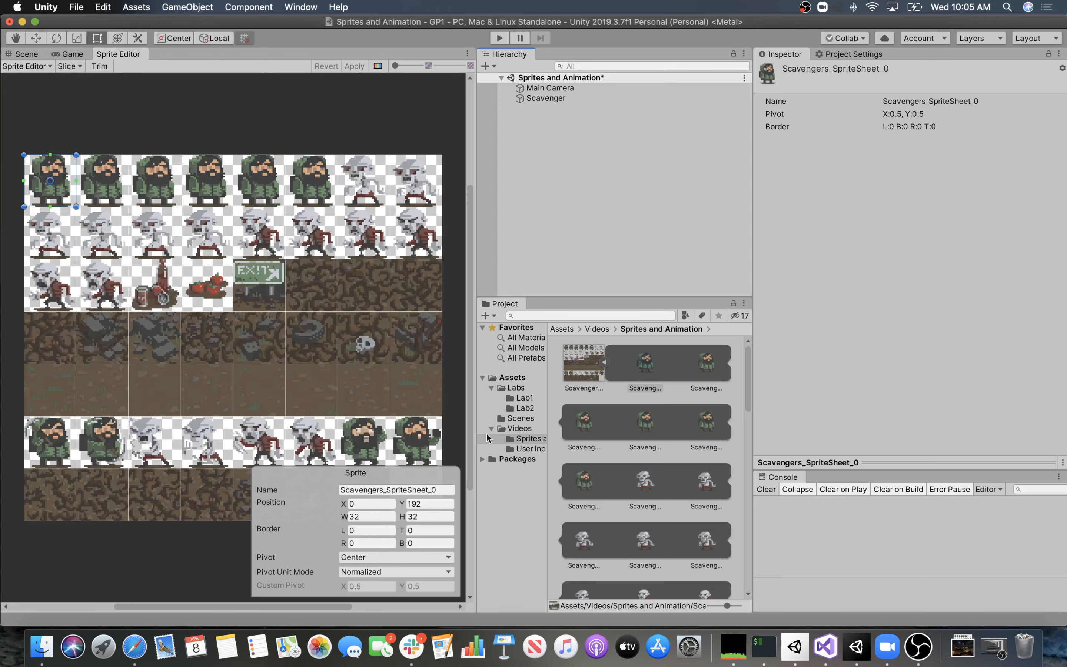
Select the Scavenger object and return to the Scene view.
left_click(574, 101)
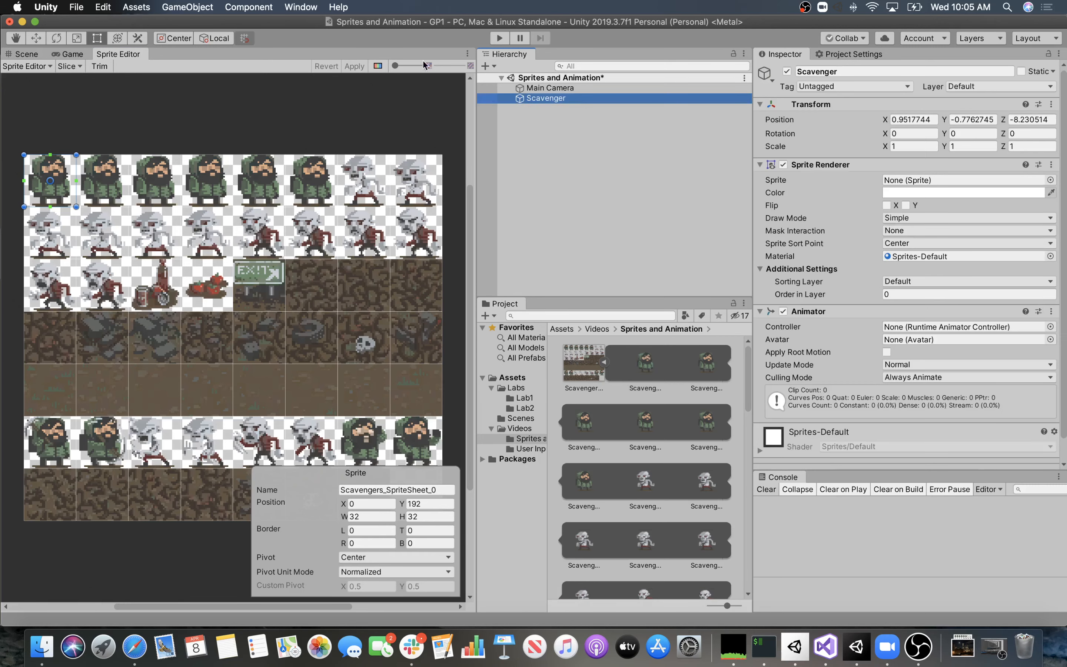
left_click(25, 54)
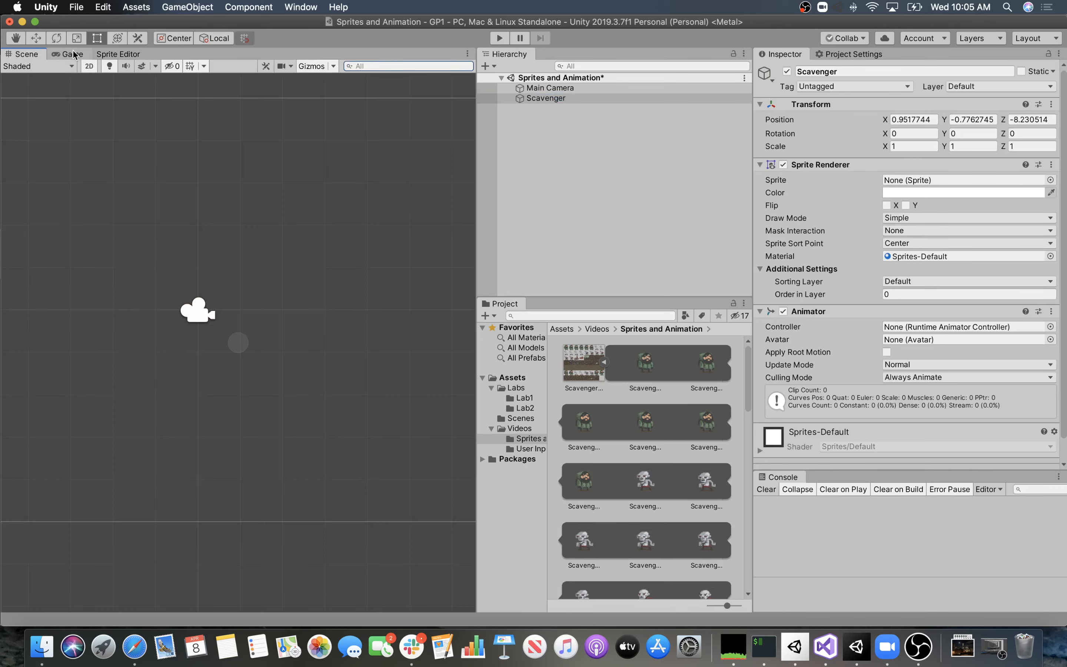
left_click(70, 53)
left_click(35, 58)
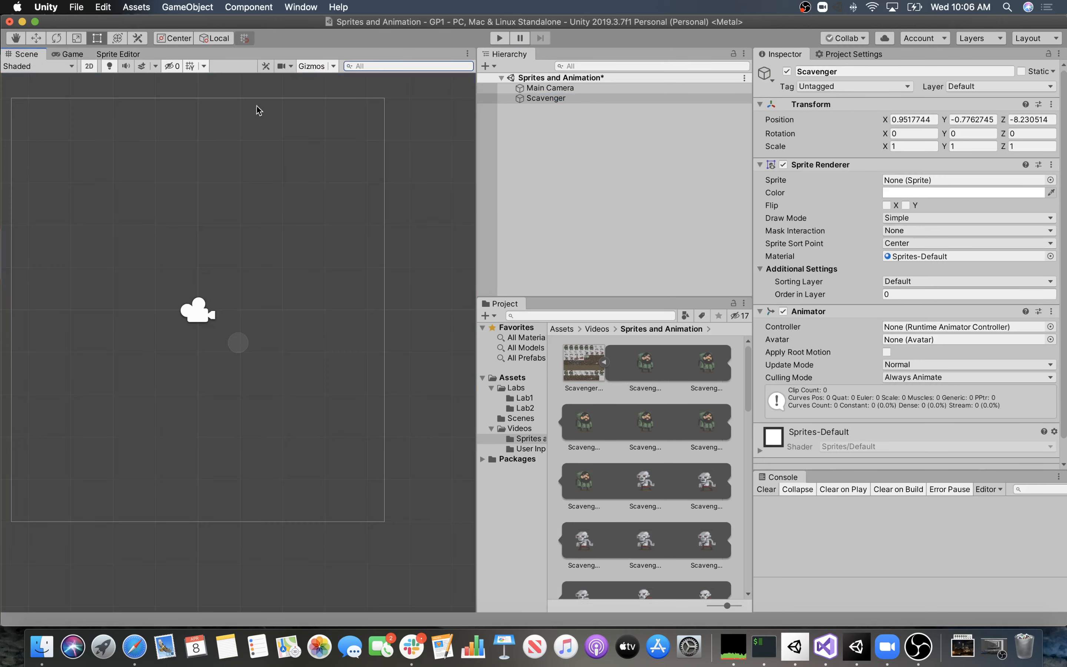
Create an Animator Controller named ScavengerController in the Sprites and Animation folder and assign it to the Scavenger's Animator.
left_click(605, 362)
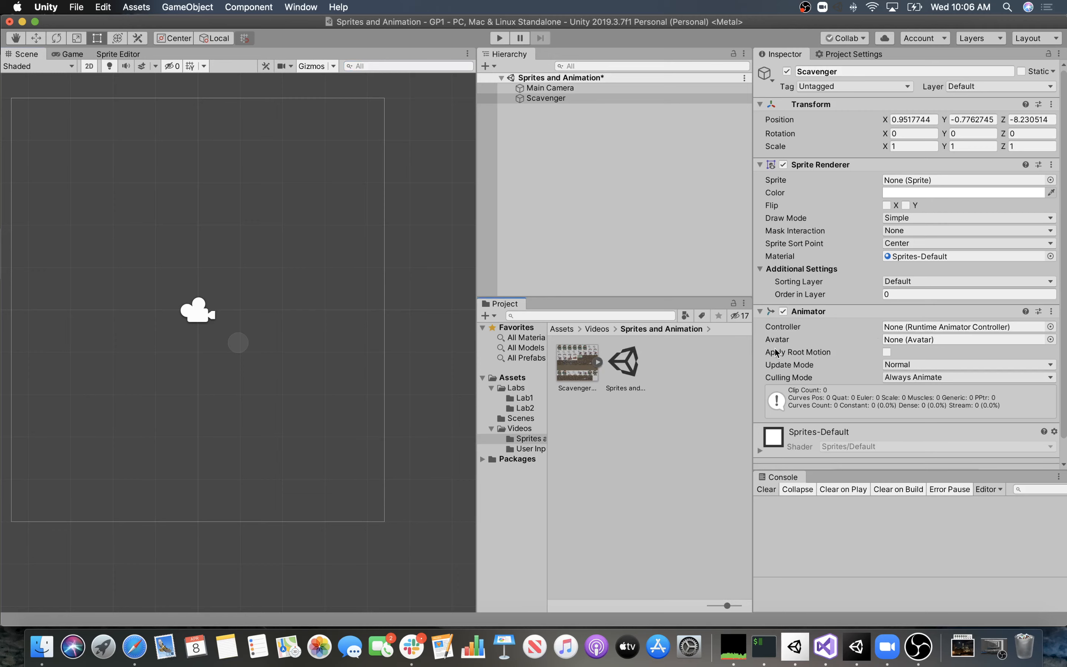
right_click(668, 359)
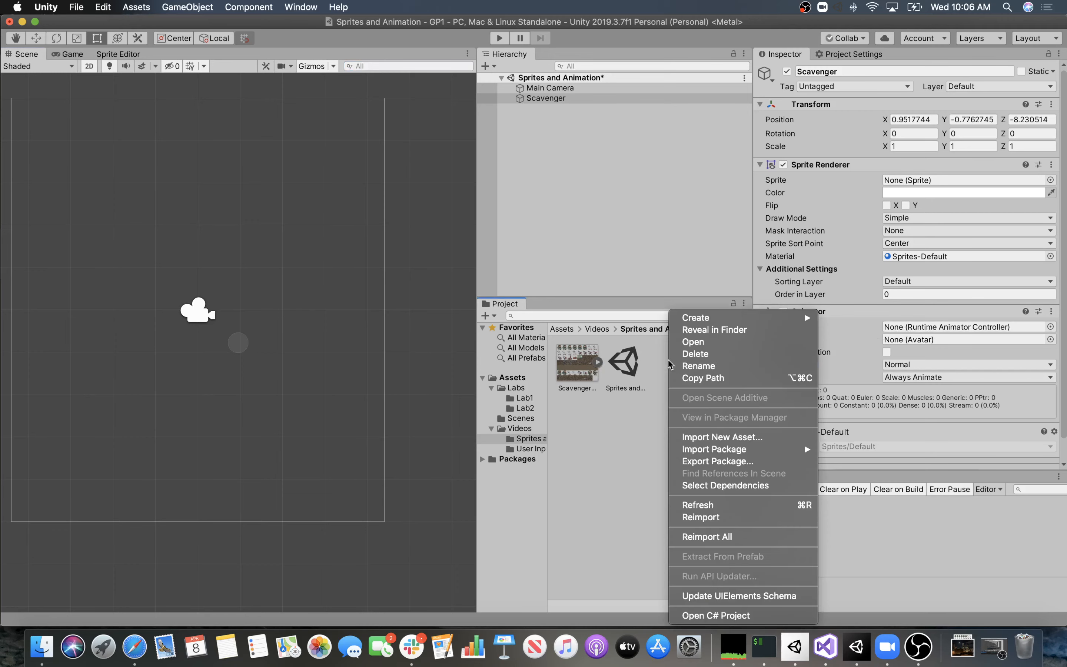
mouse_move(705, 320)
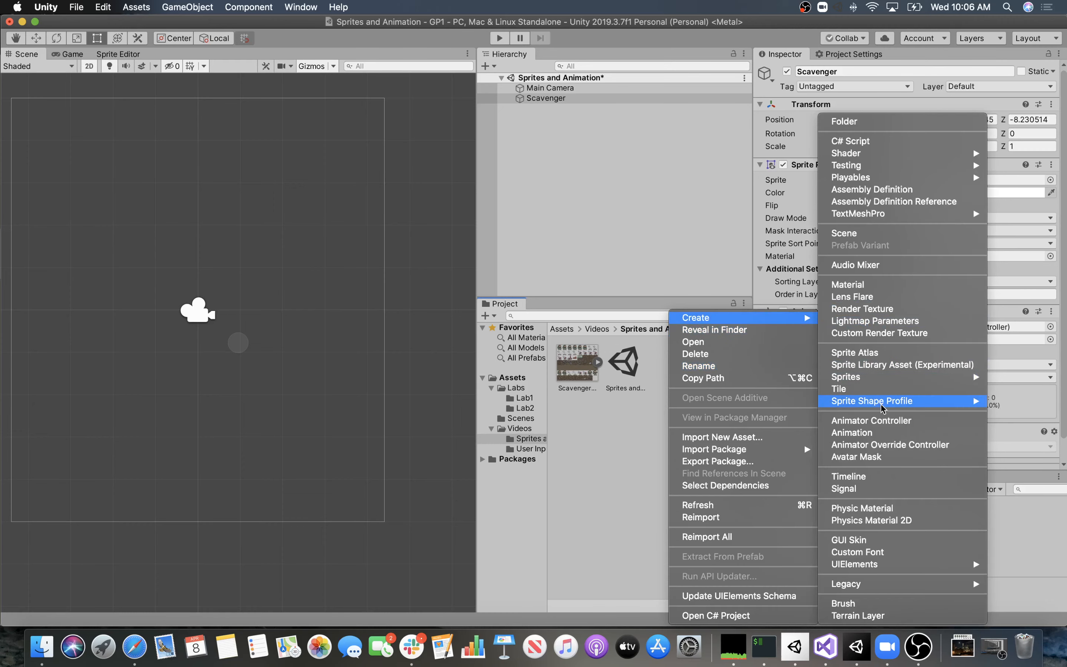
left_click(872, 422)
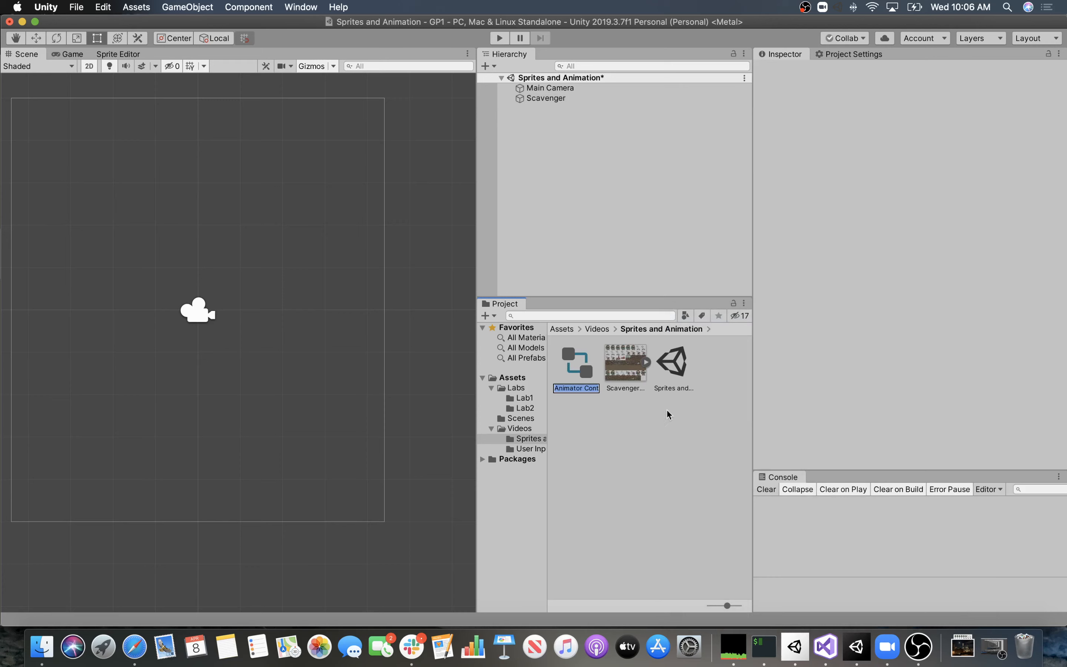
type("ScavengerController")
key("Return")
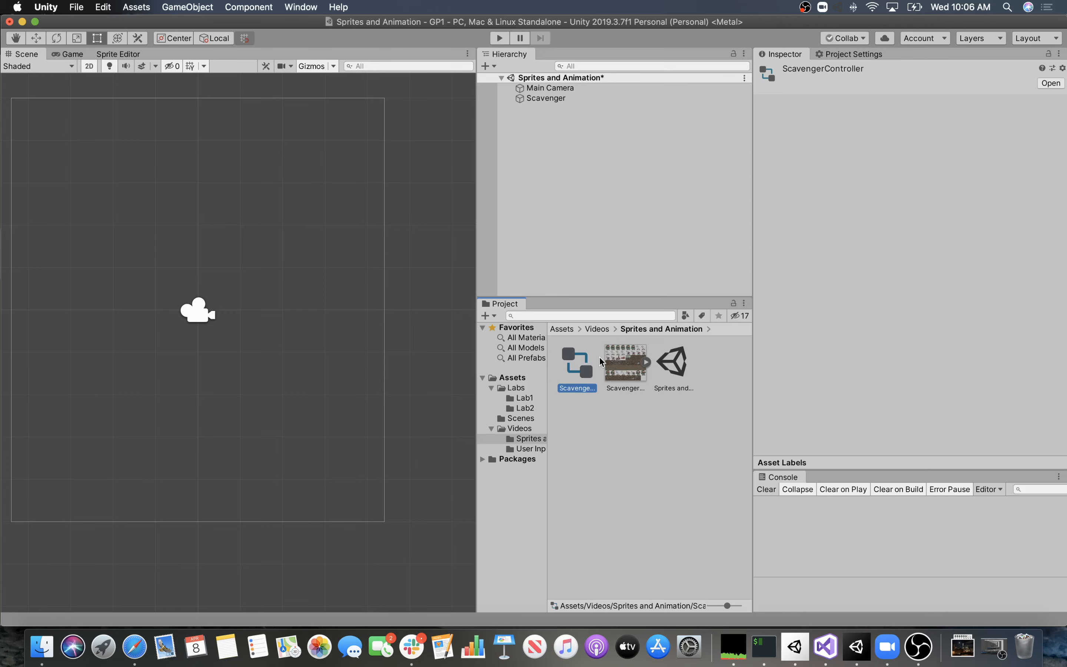
left_click(536, 98)
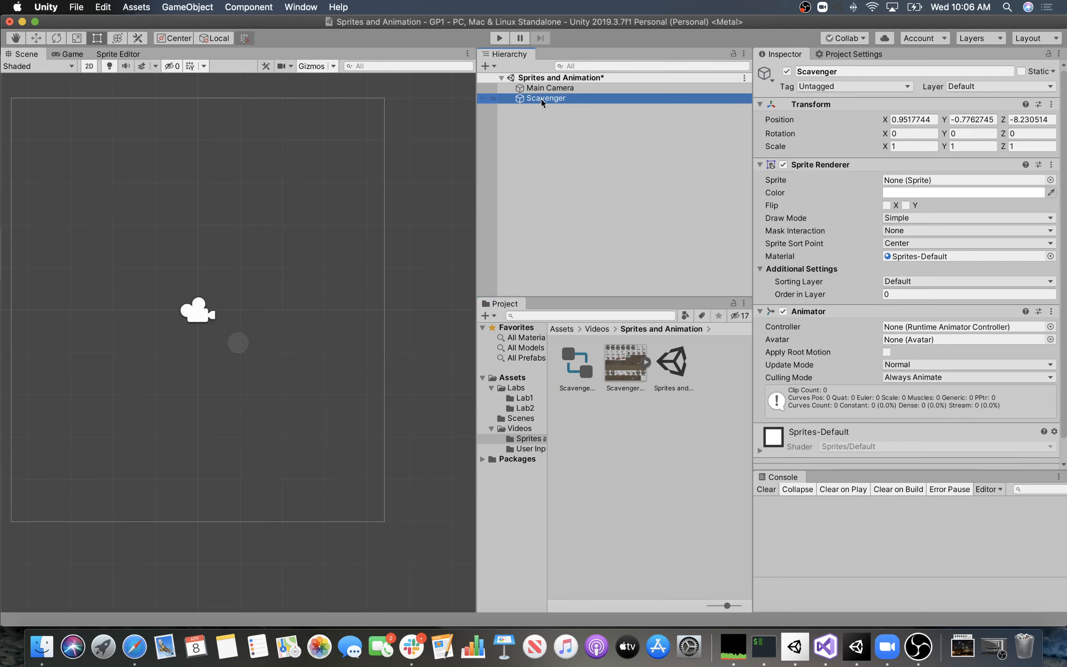
left_click_drag(579, 354, 909, 328)
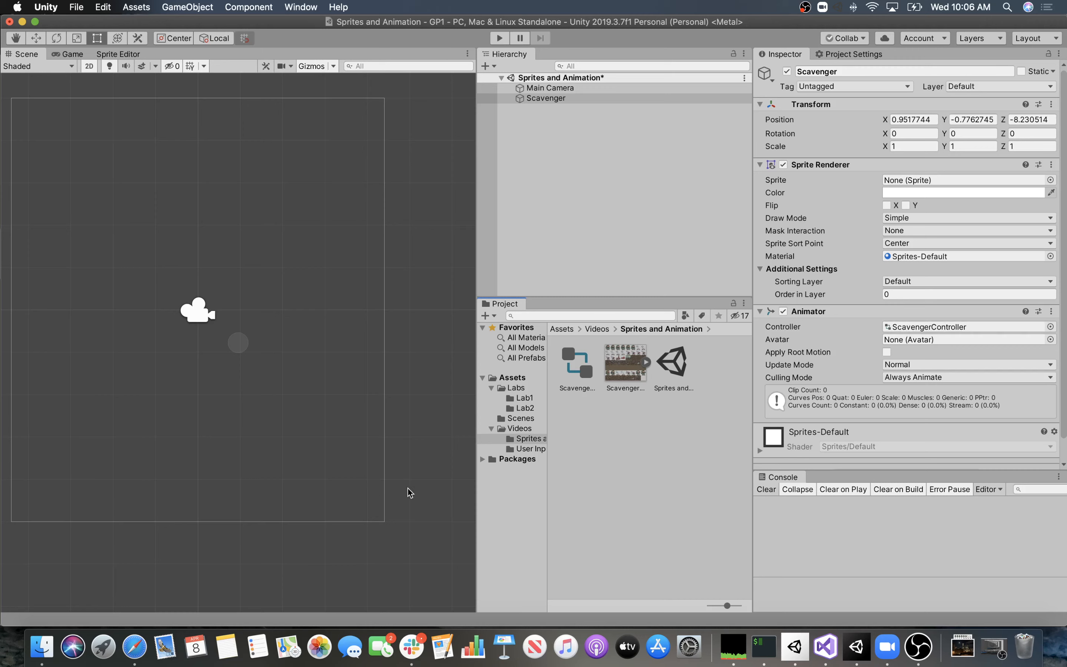
Open the Animation window and dock it beneath the Scene view.
left_click(301, 7)
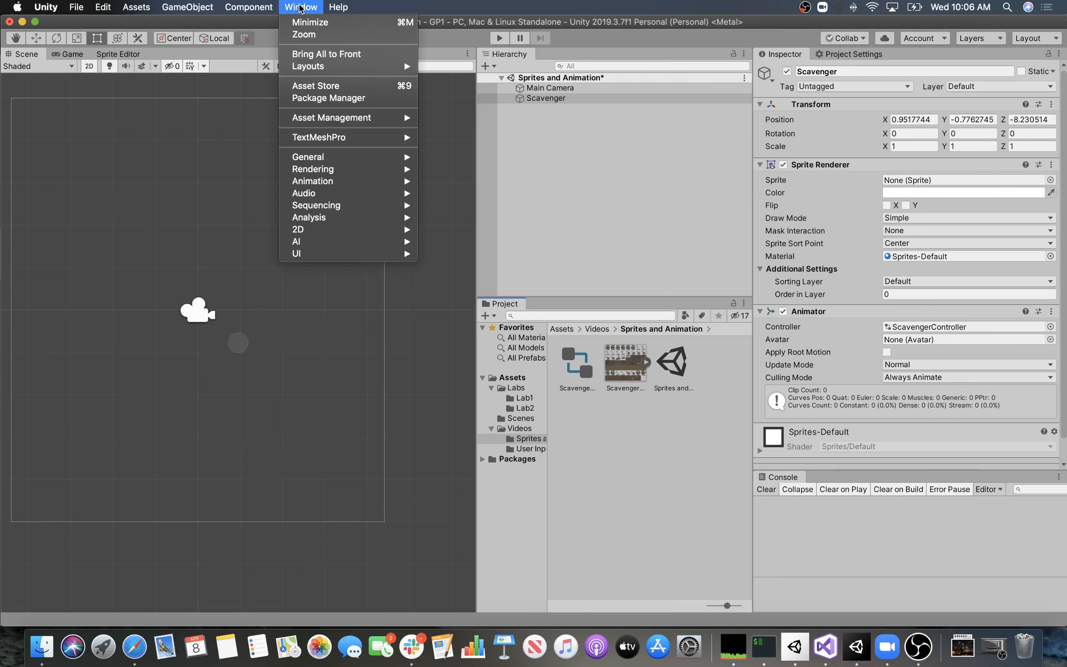
mouse_move(329, 184)
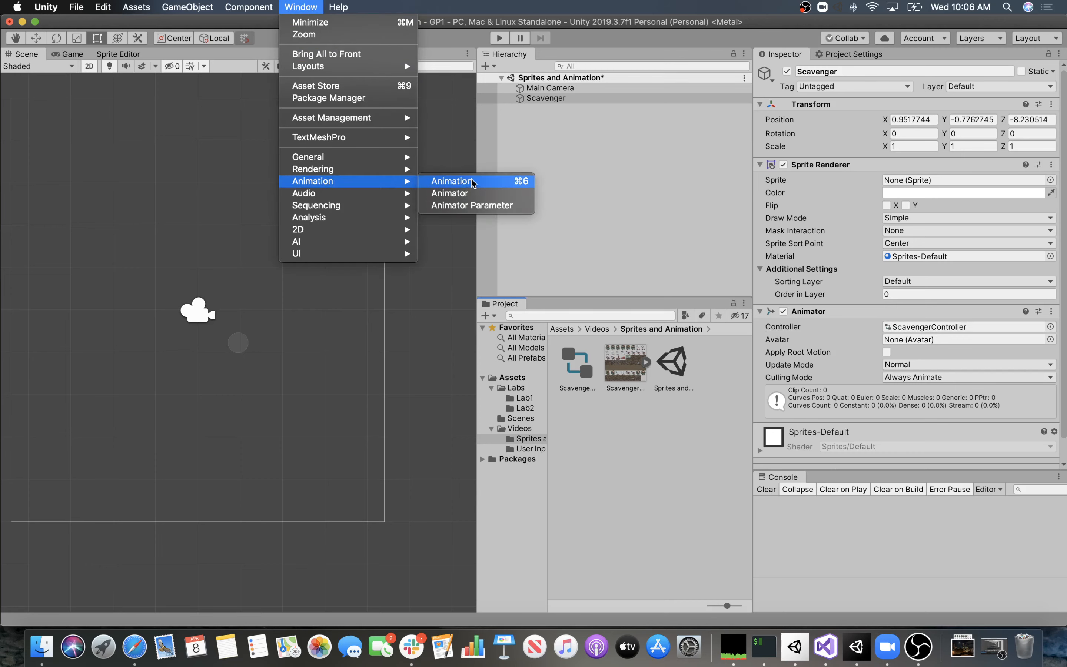
left_click(483, 186)
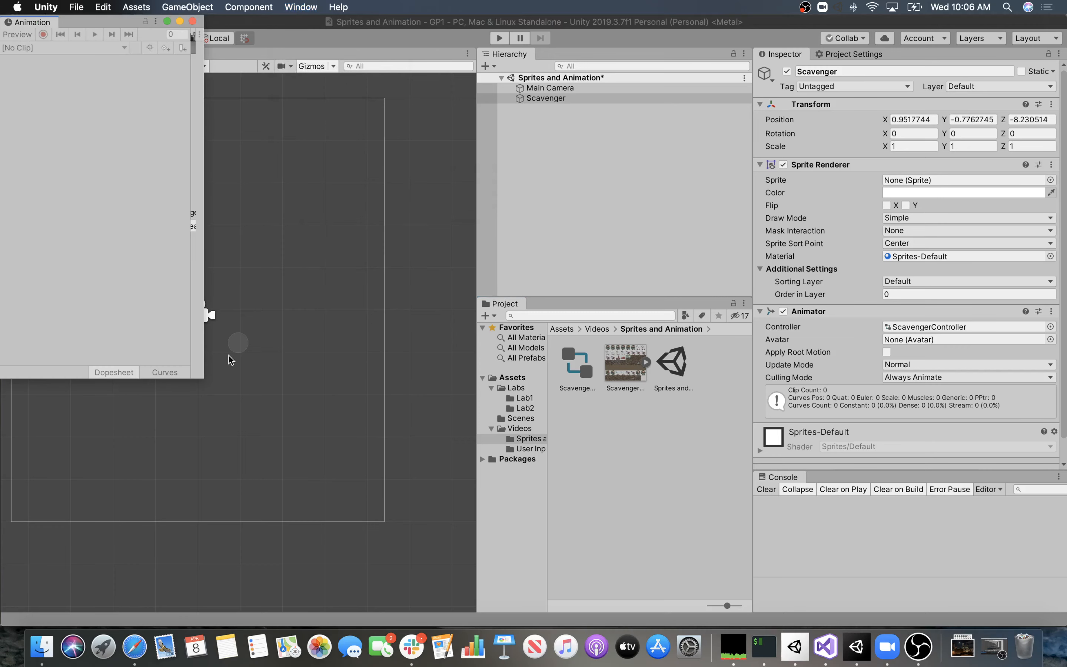
left_click_drag(35, 23, 247, 423)
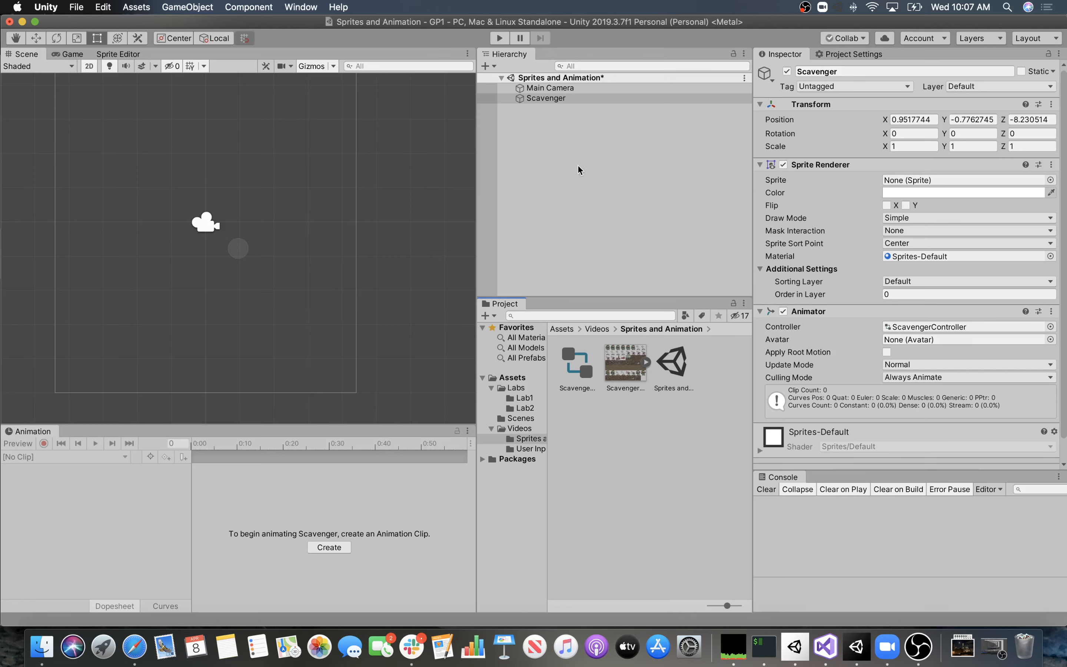
Create an animation clip named Idle for the Scavenger object in the Sprites and Animation folder.
left_click(547, 99)
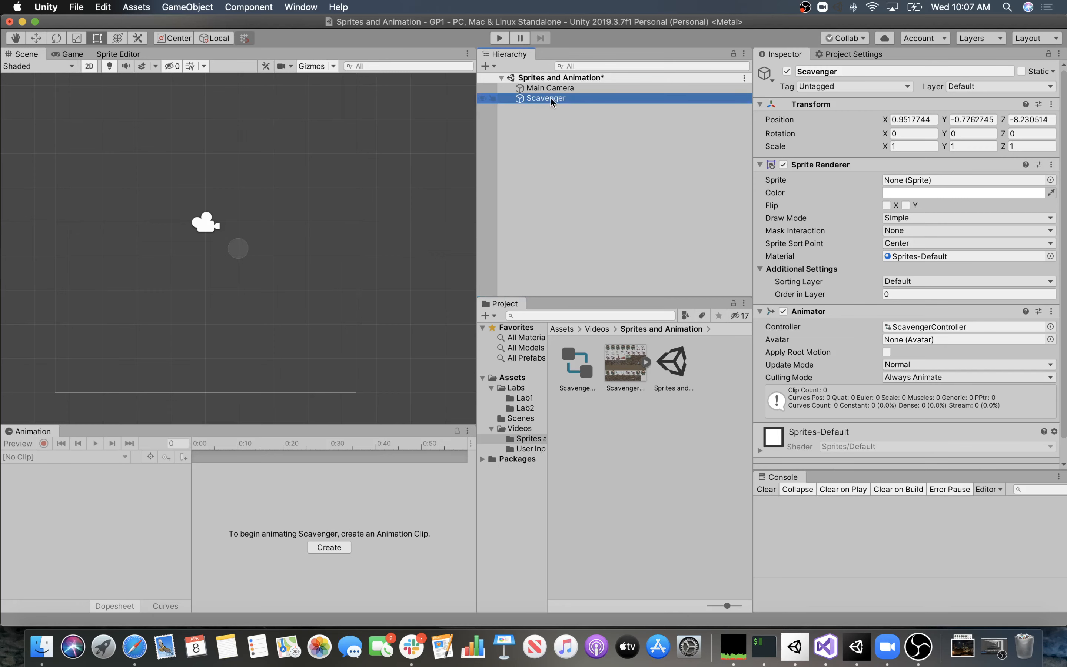
left_click(552, 96)
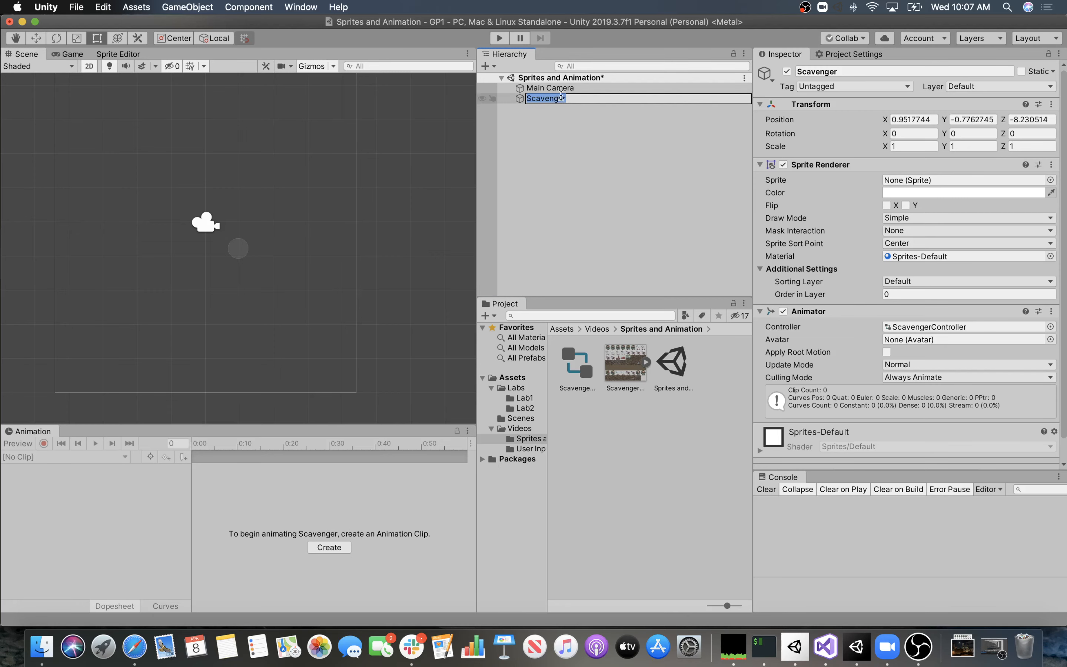
key("Return")
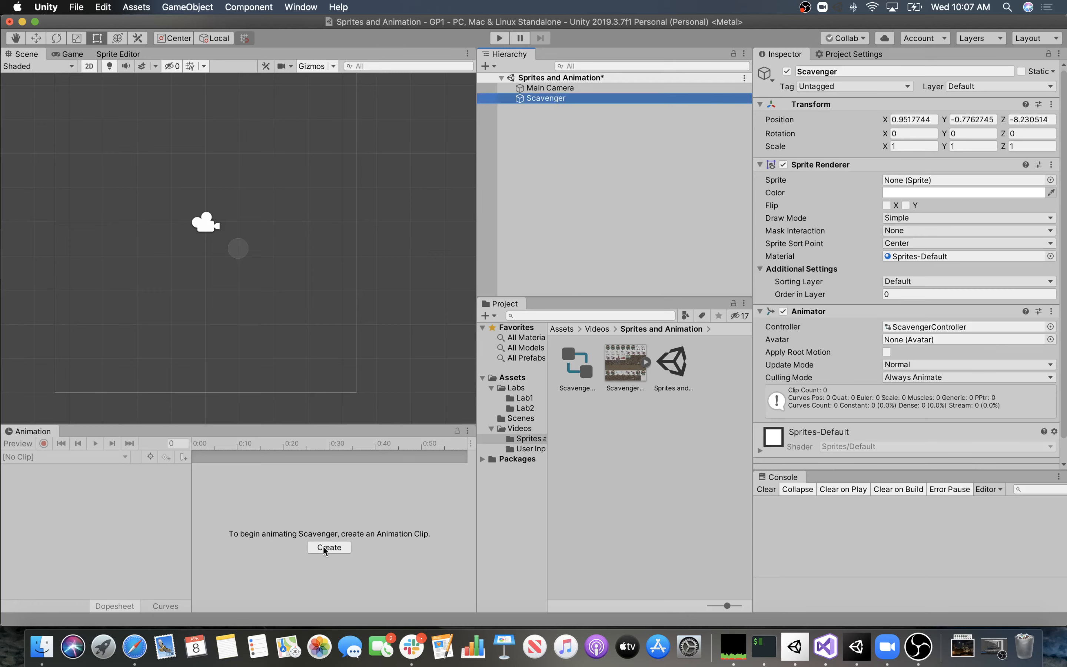
left_click(326, 547)
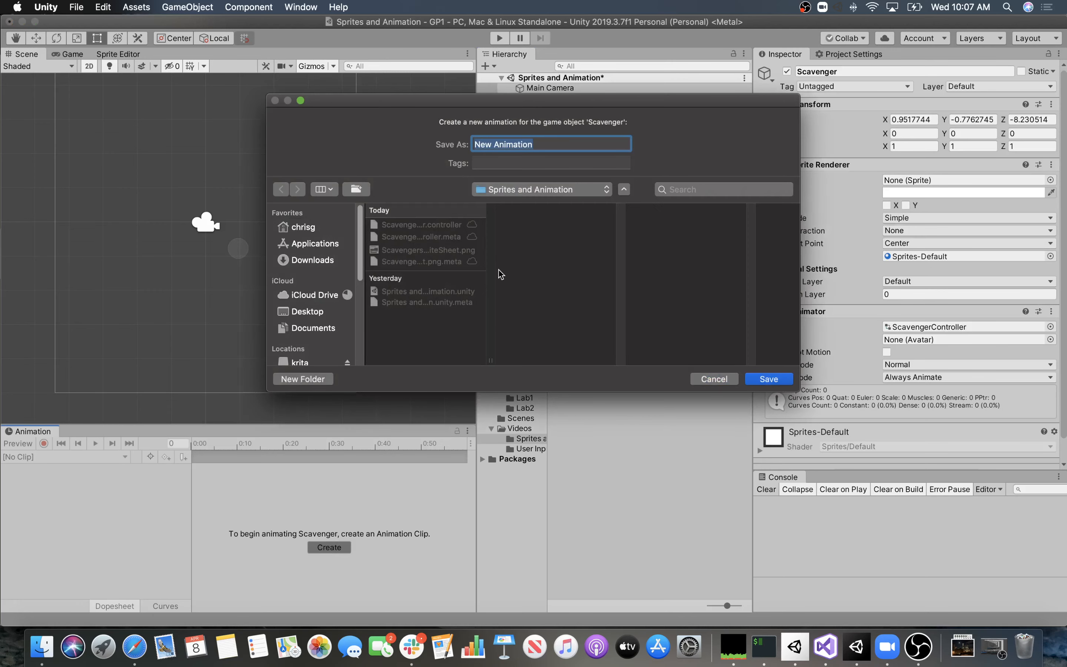
type("Idle")
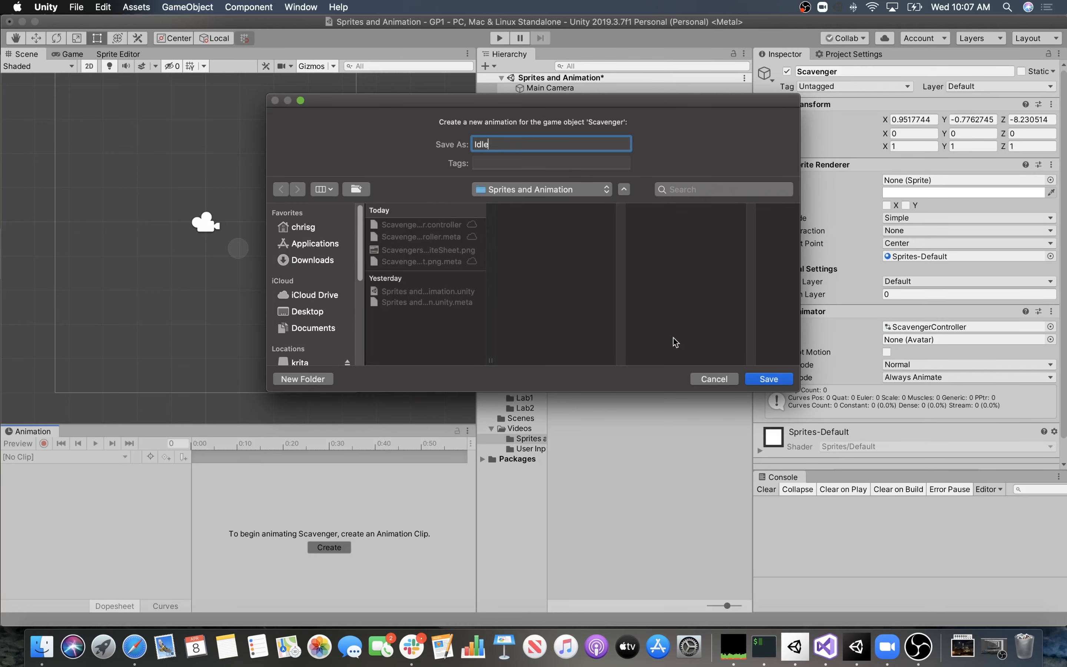
left_click(770, 382)
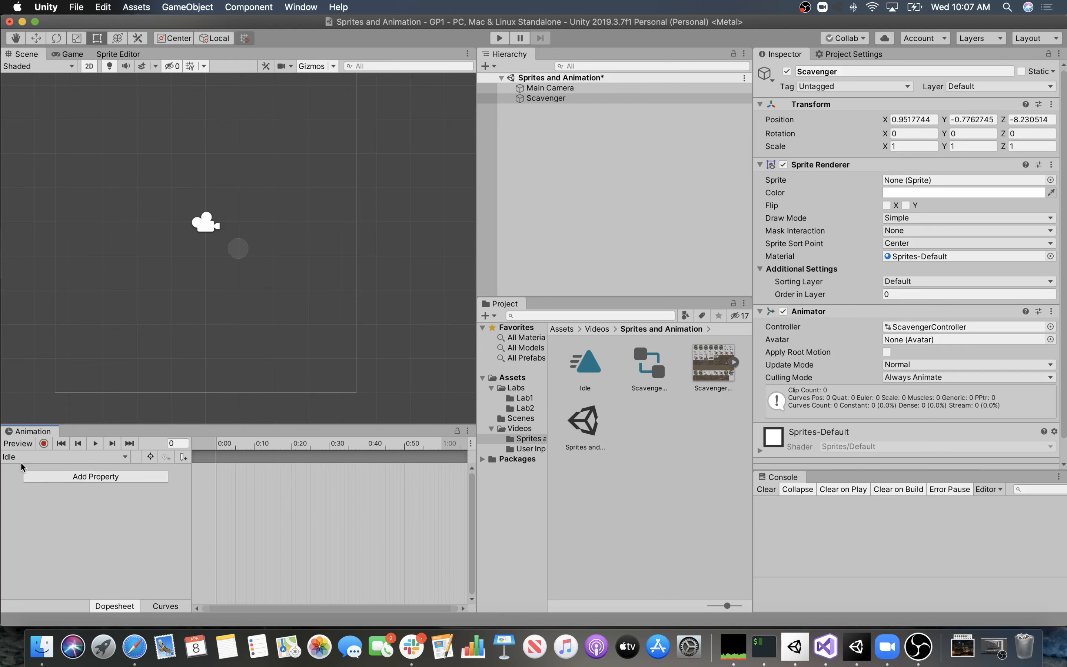
Check the Scavenger's list of animation clips and keep Idle as the active clip.
left_click(126, 459)
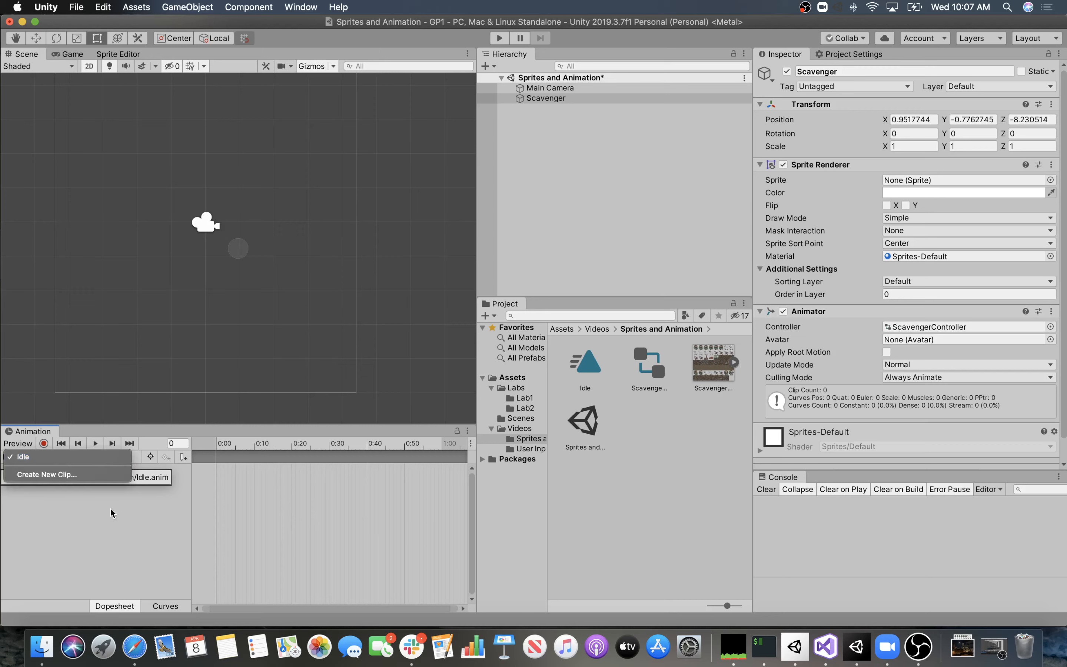
left_click(96, 530)
left_click(126, 457)
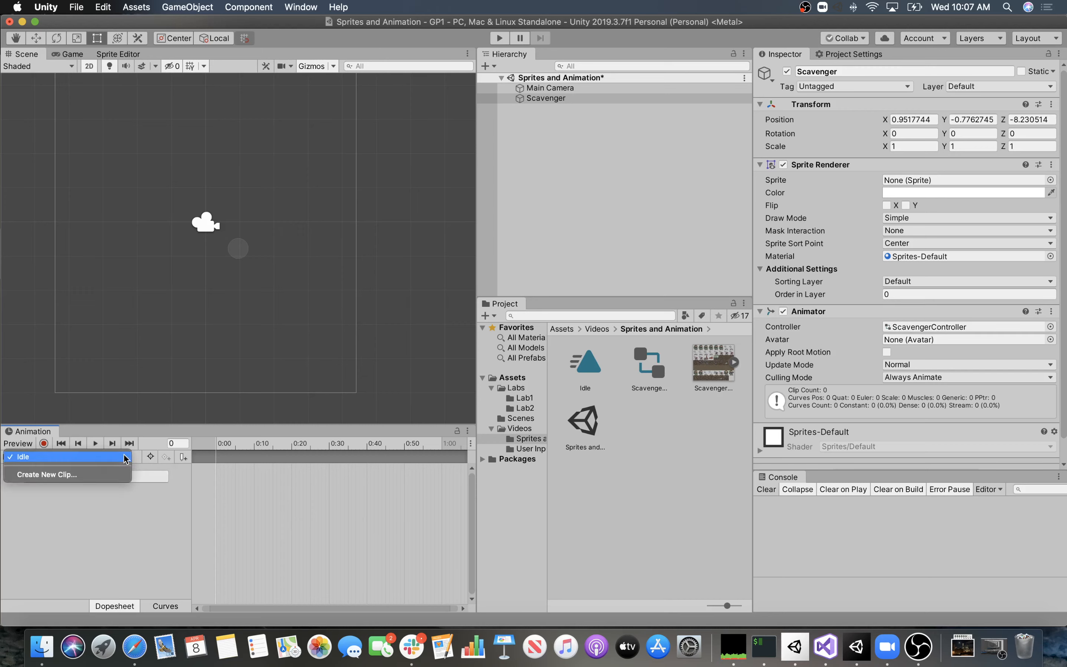
left_click(129, 458)
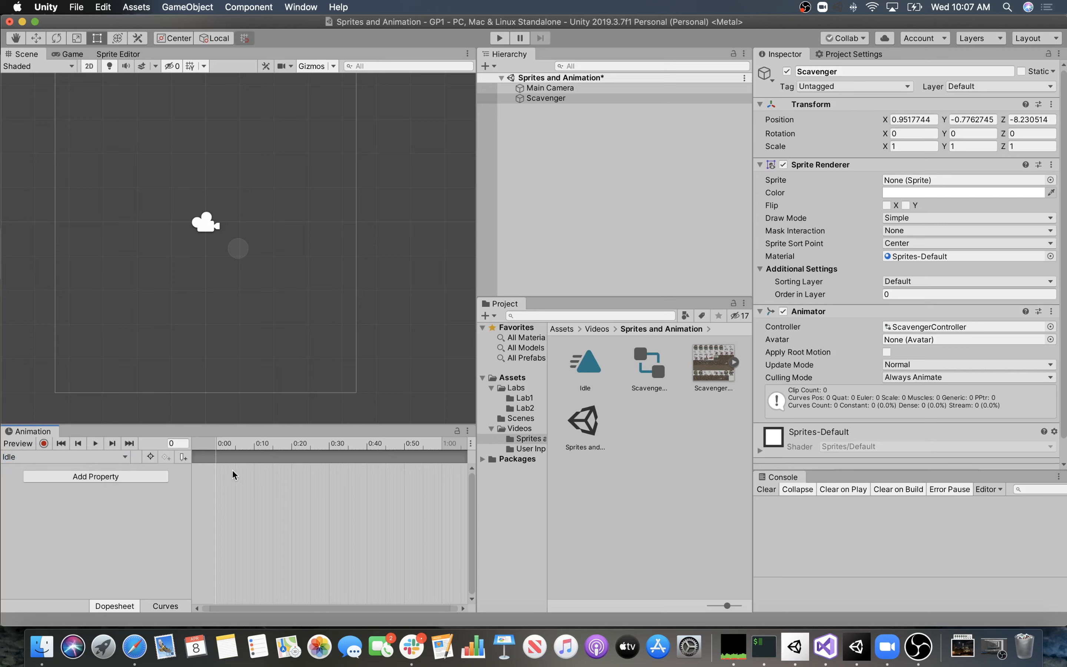
Expand the Scavengers_SpriteSheet and add its first six sprites, Scavengers_SpriteSheet_0 to _5, as keyframes in the Idle clip.
left_click(714, 355)
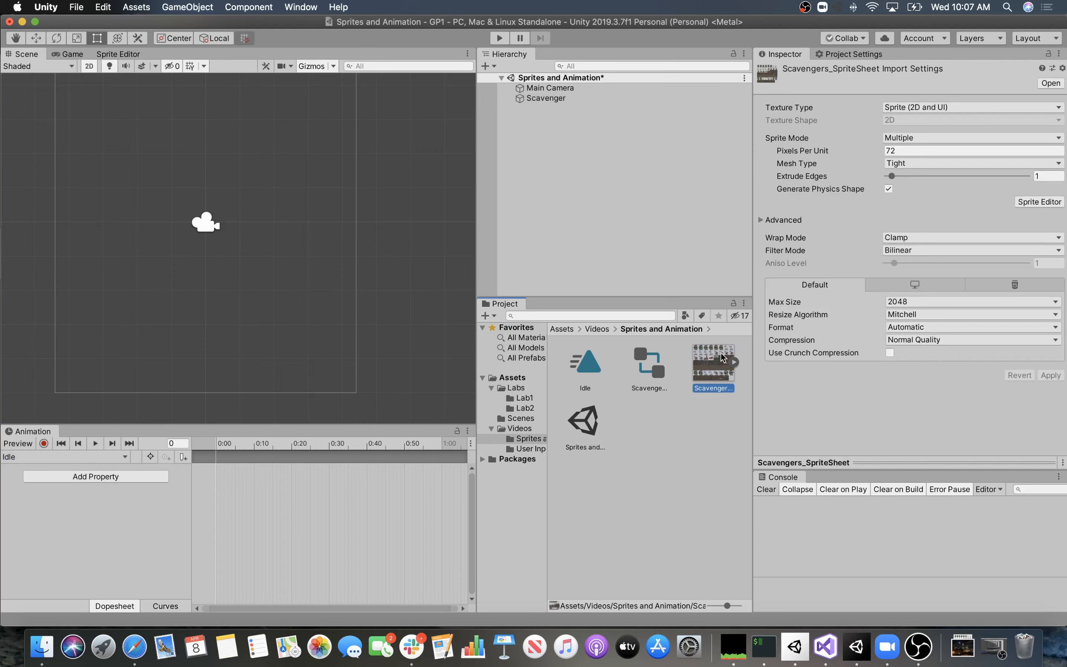
left_click(734, 361)
scroll(599, 428, "down", 1)
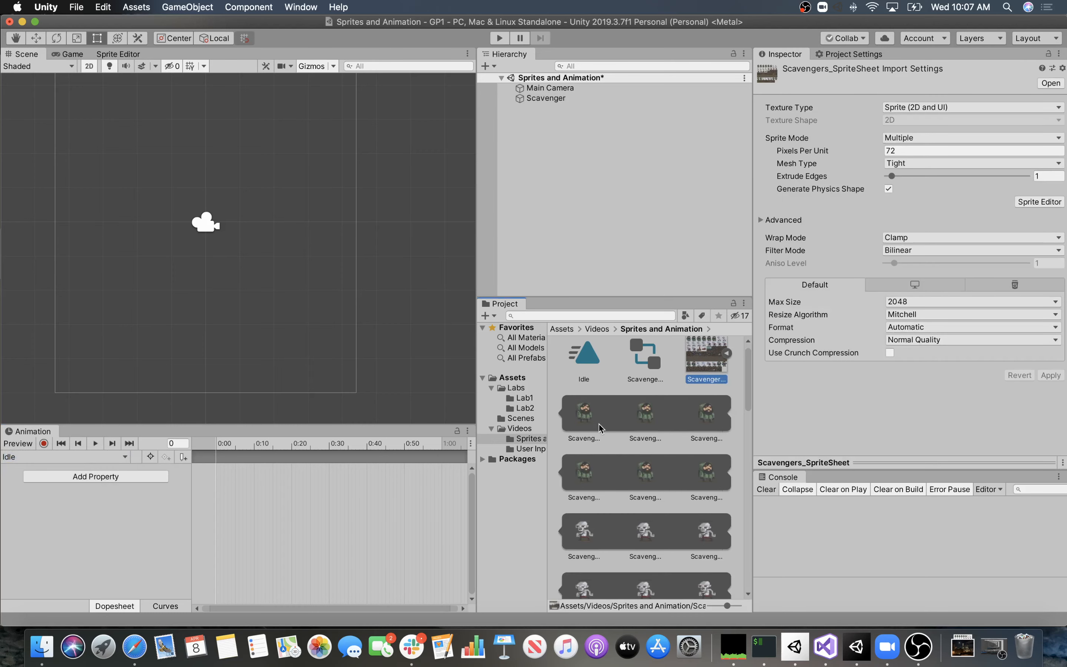
left_click(590, 419)
left_click(707, 472, "shift")
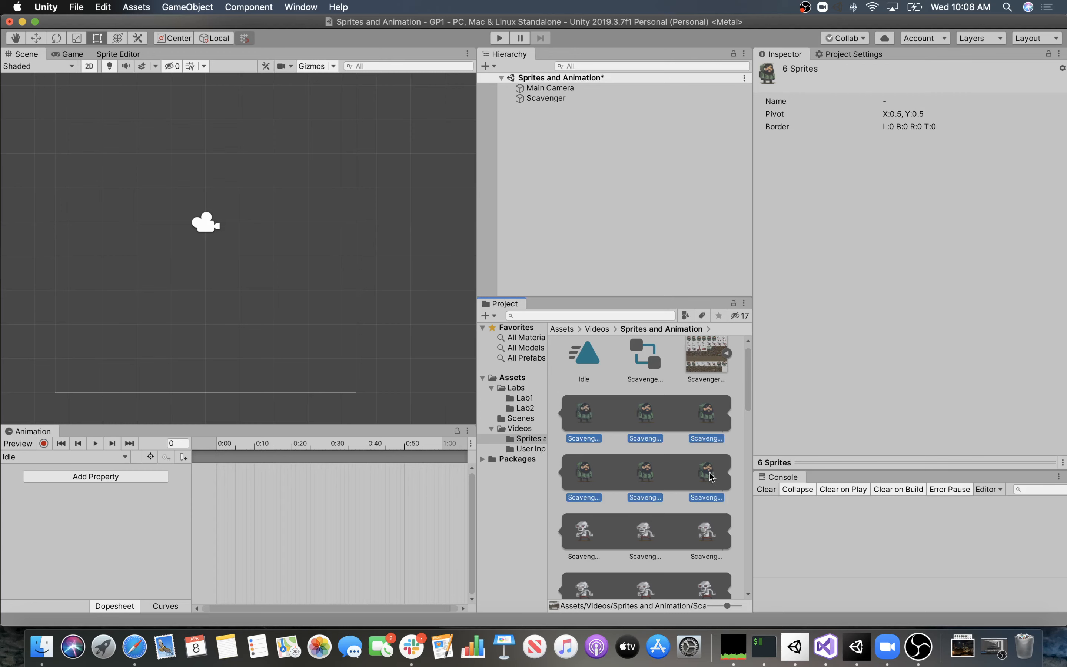
left_click(586, 412)
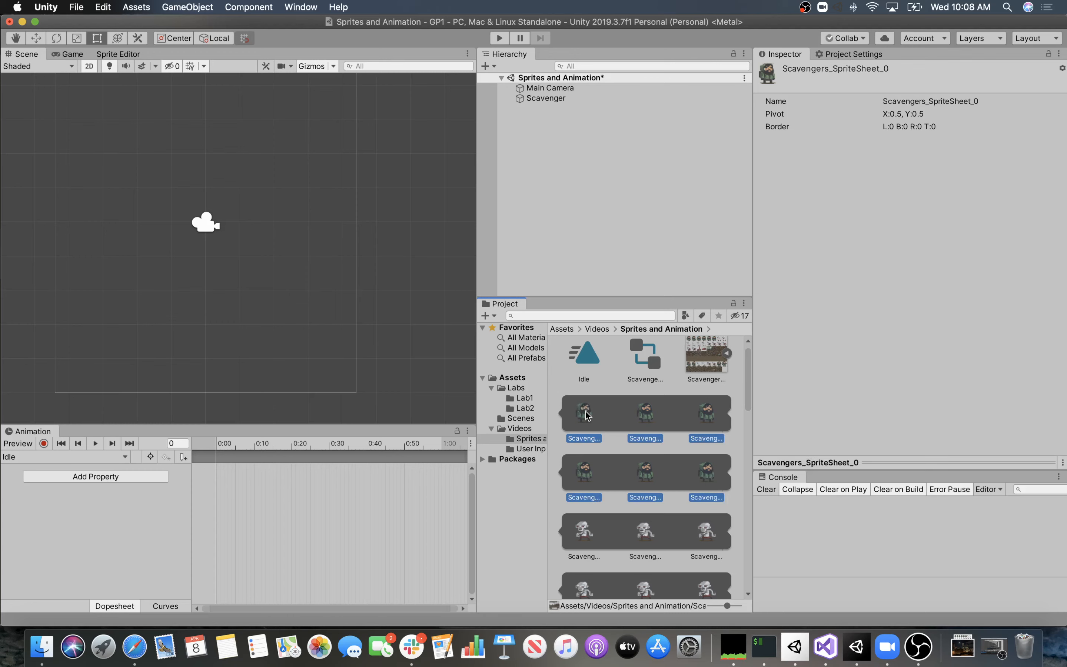
left_click(709, 473, "shift")
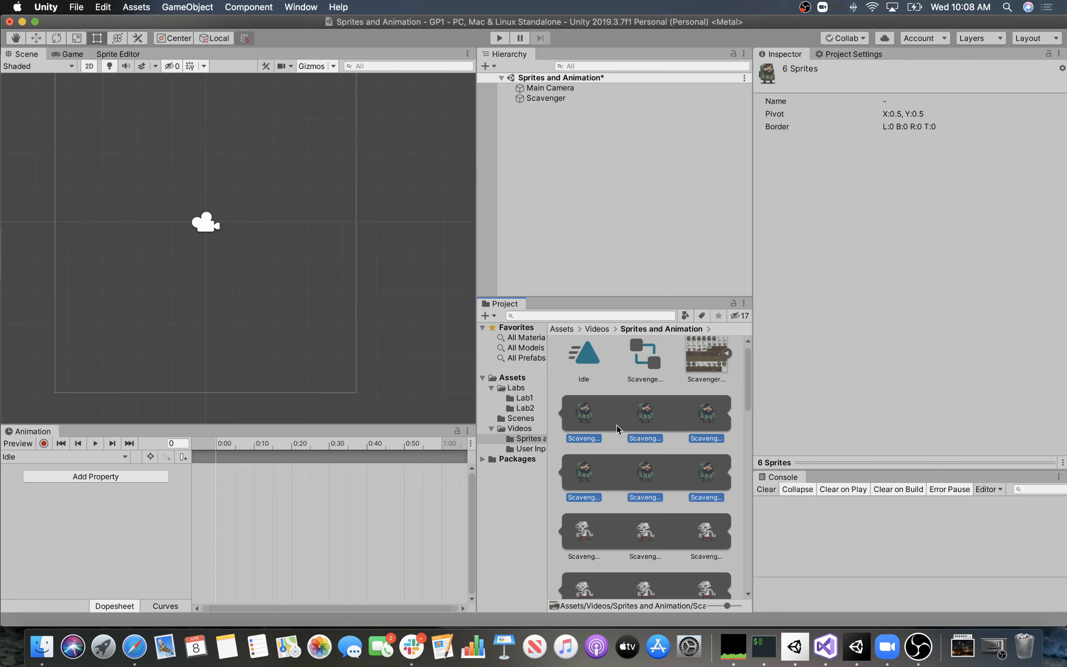
left_click_drag(582, 413, 278, 487)
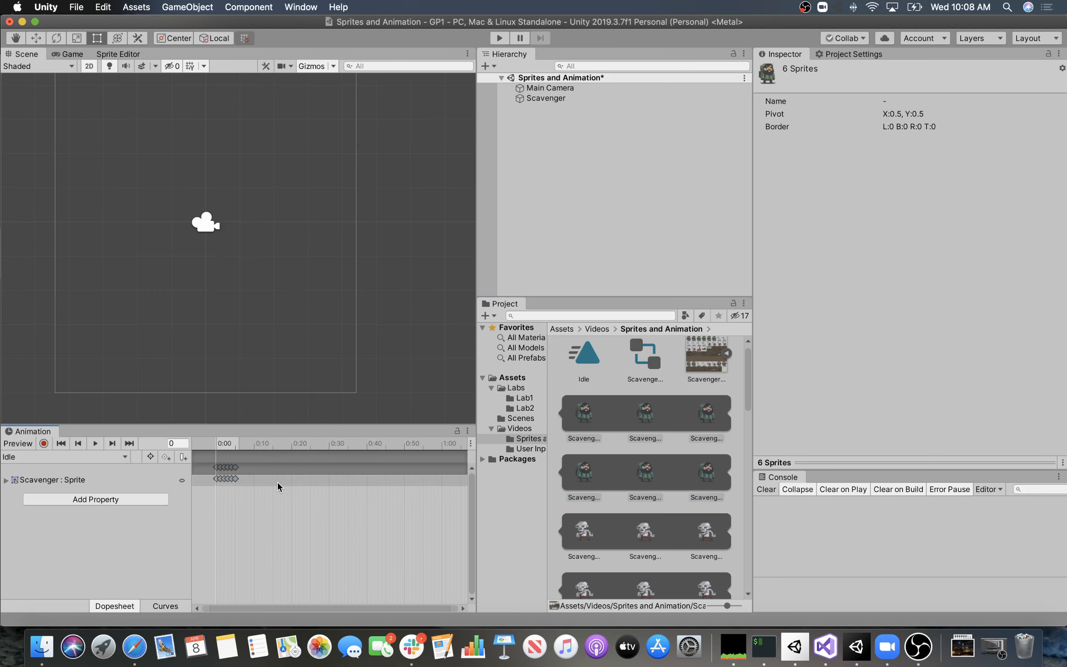
Expand the Scavenger's Sprite track in the Idle clip and examine its individual keyframes.
left_click(217, 480)
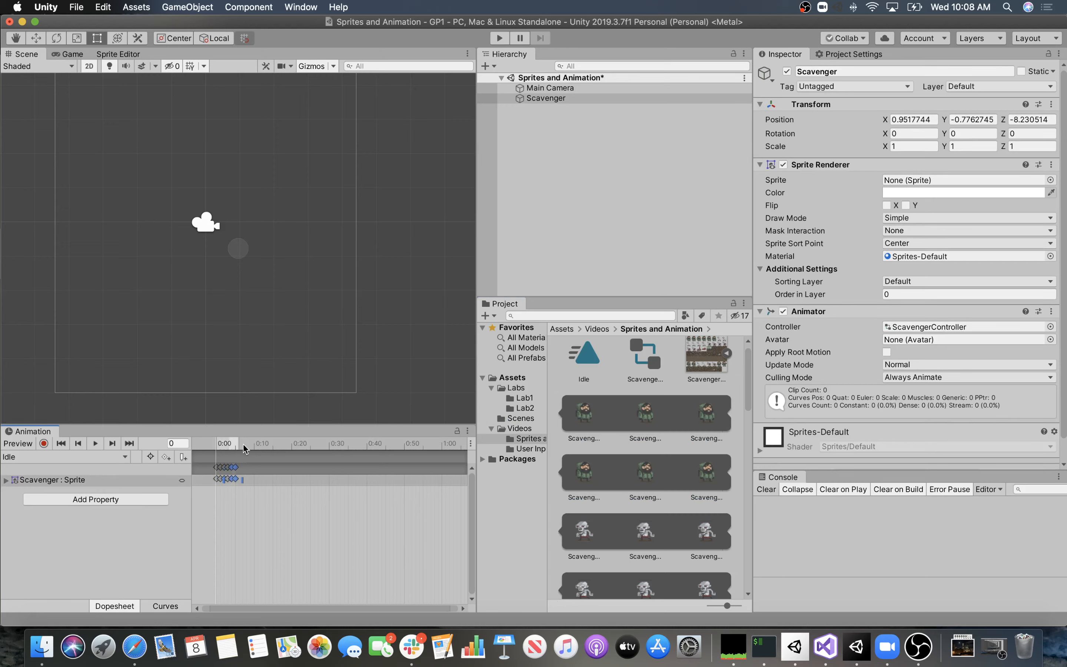
left_click(219, 498)
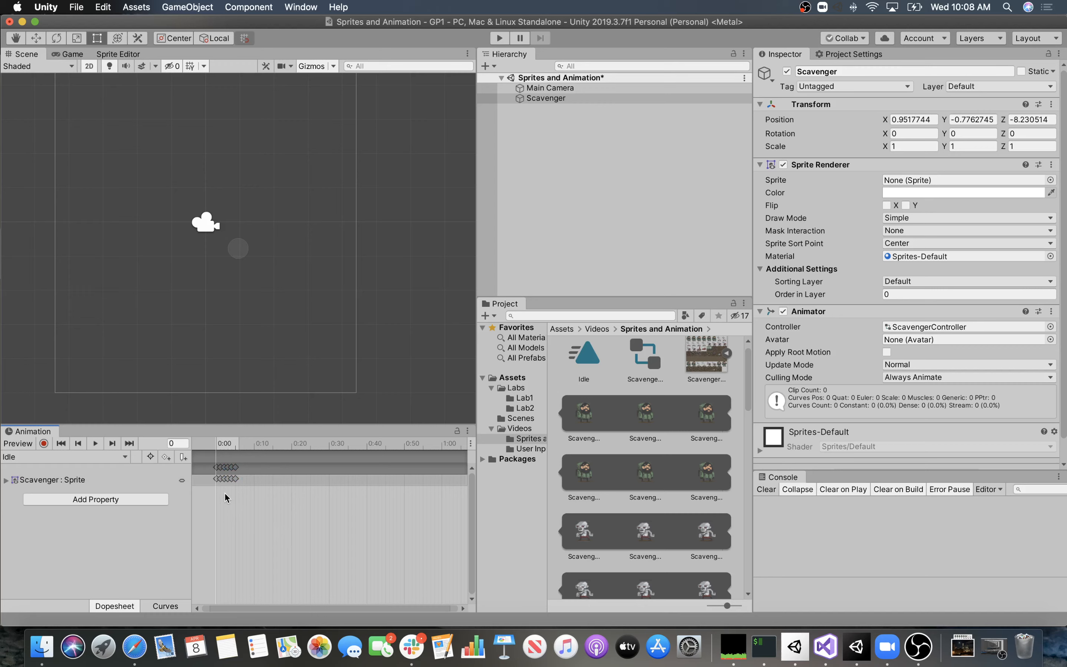
left_click(6, 480)
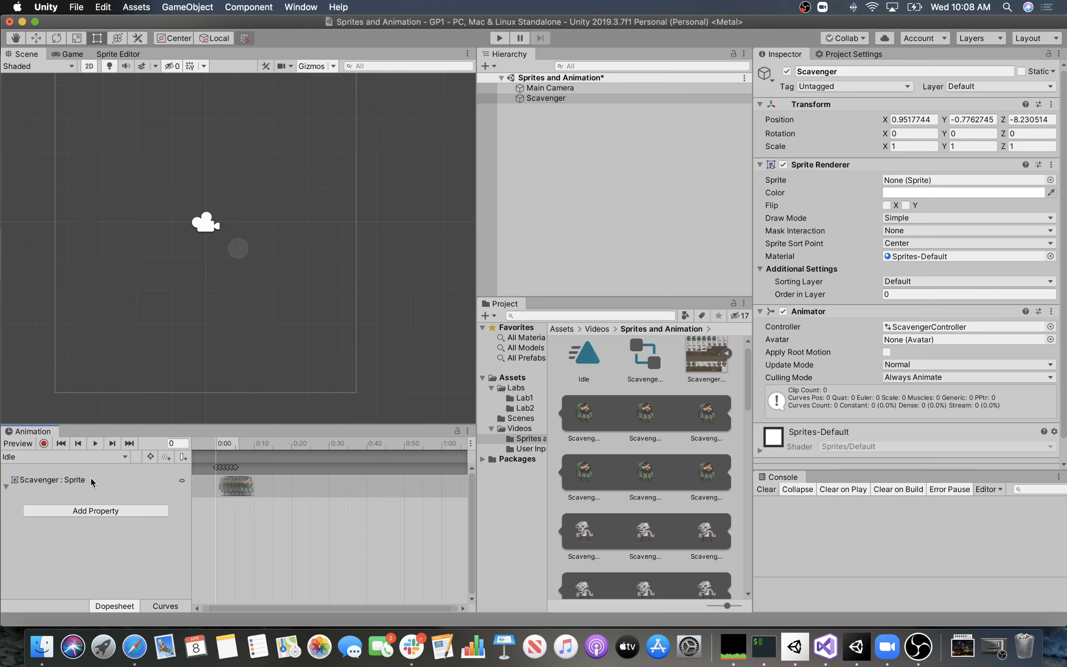
left_click(219, 468)
left_click(226, 467)
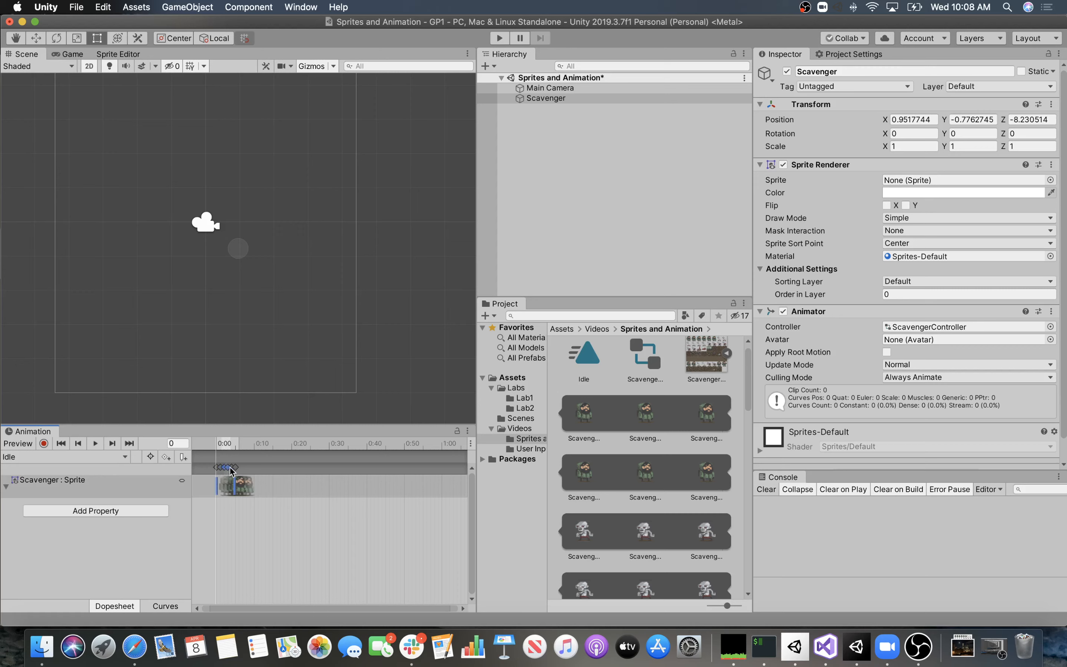
left_click(234, 467)
scroll(284, 500, "up", 3)
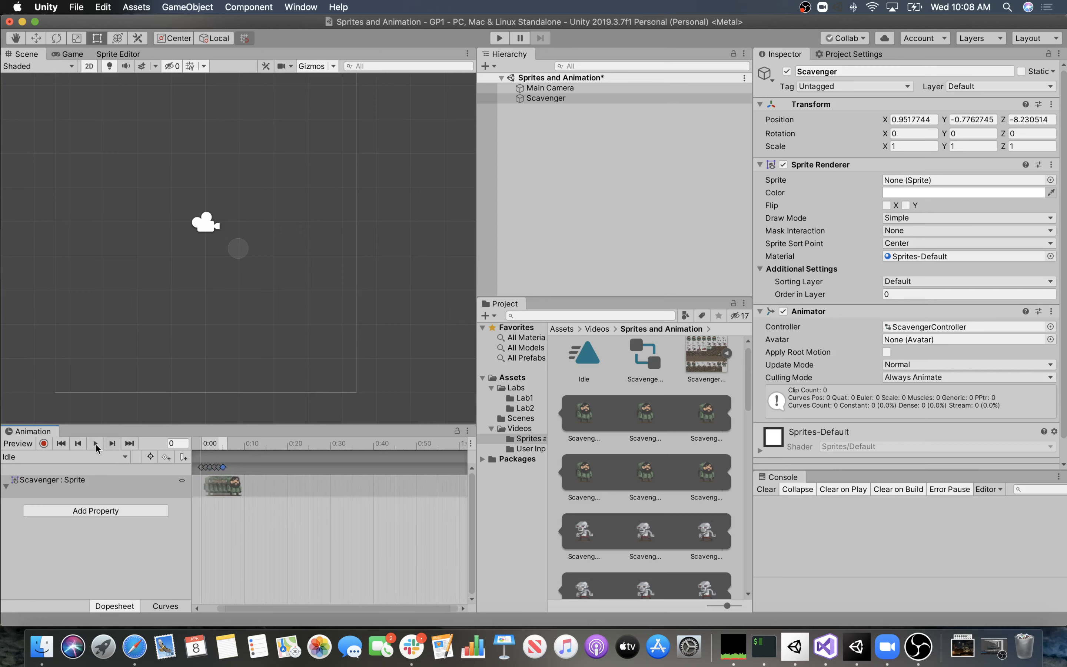
Play the Idle clip on the Scavenger with the character framed close up in the Scene view, and stop the preview.
left_click(548, 100)
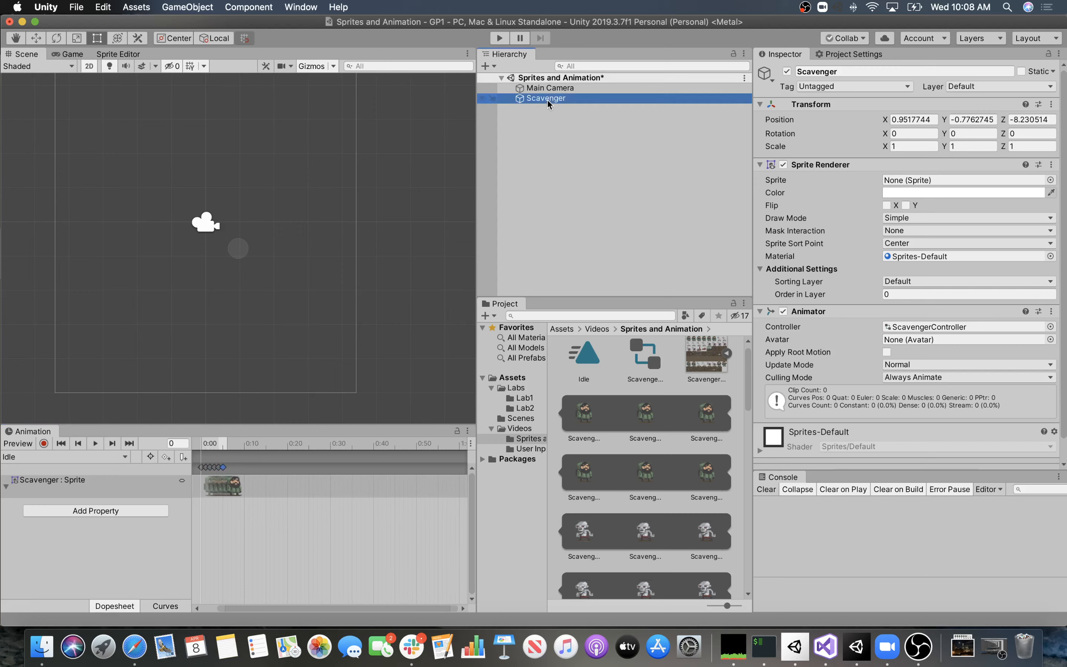
left_click(95, 443)
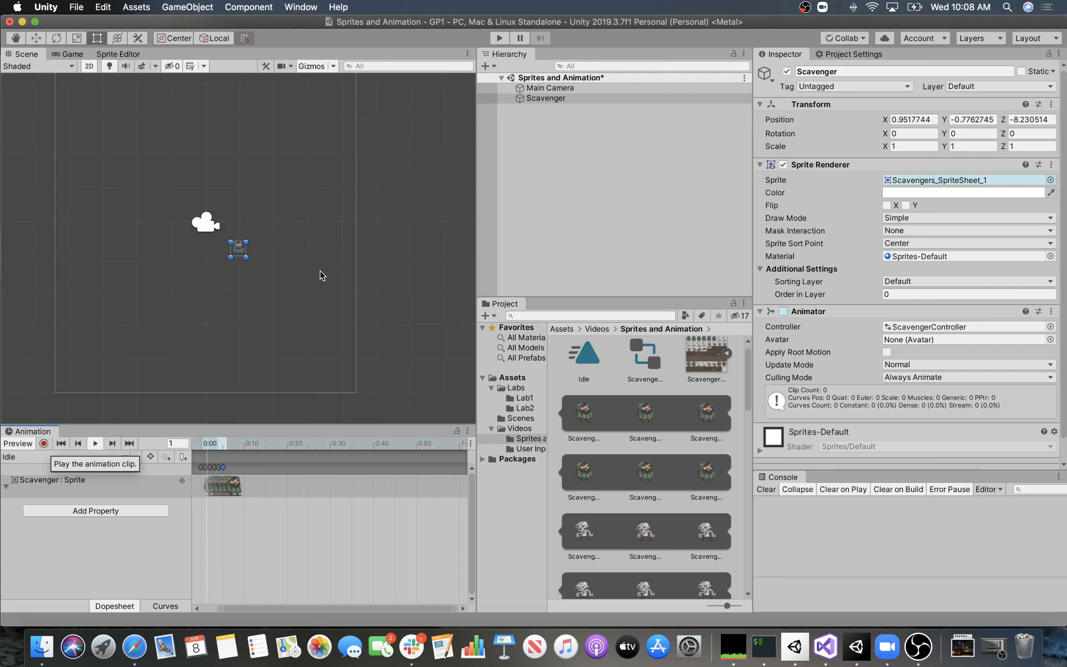
scroll(272, 250, "up", 8)
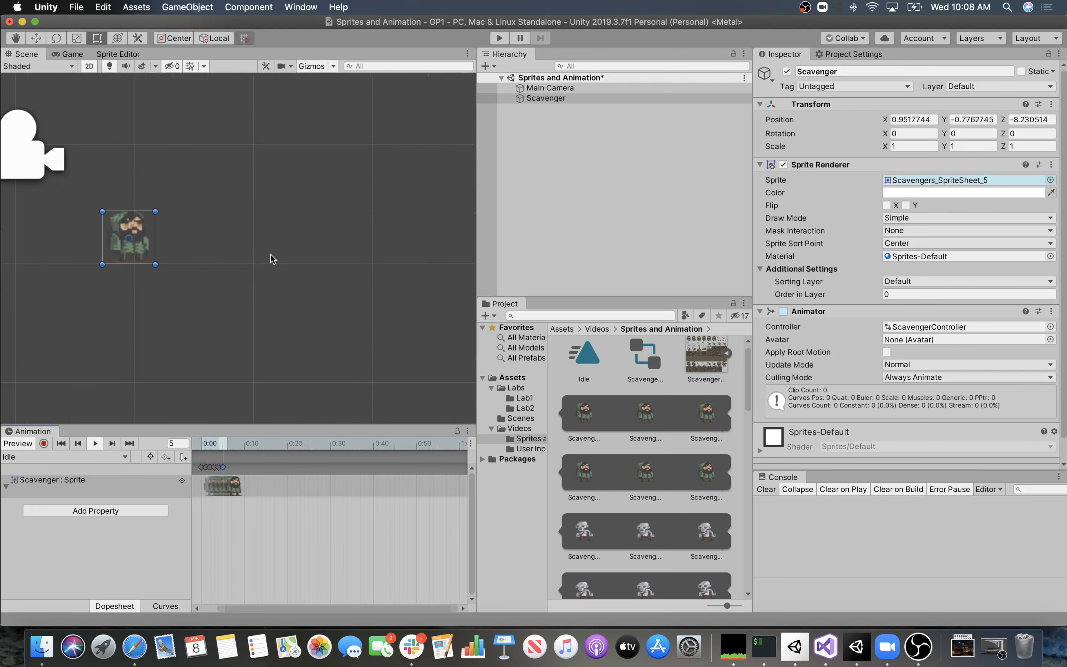
scroll(256, 254, "up", 2)
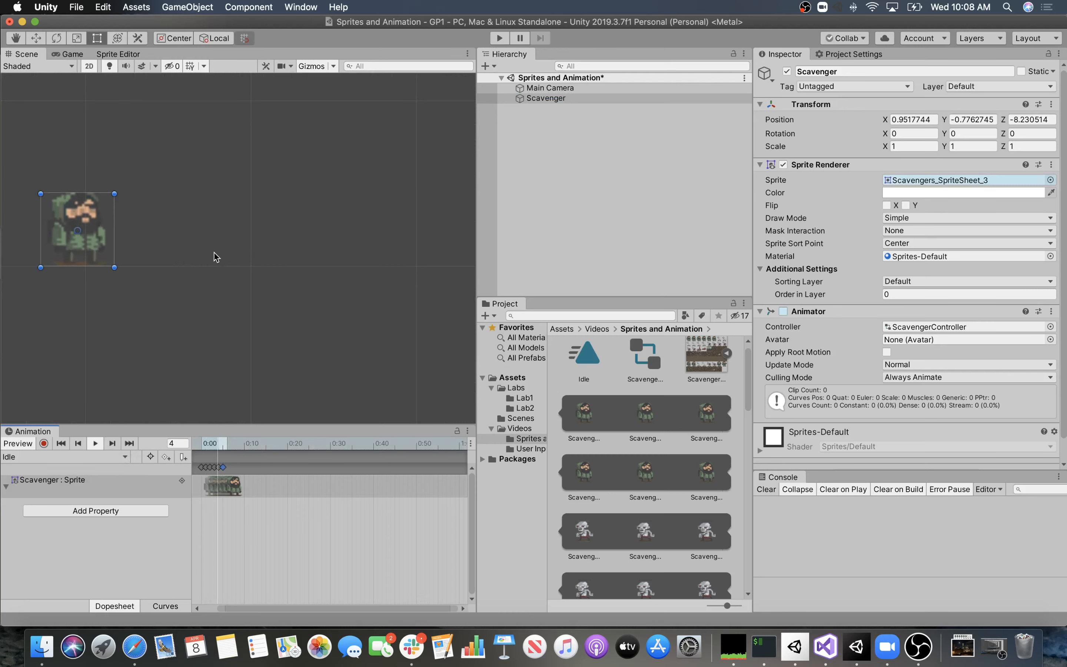
middle_click_drag(173, 229, 267, 276)
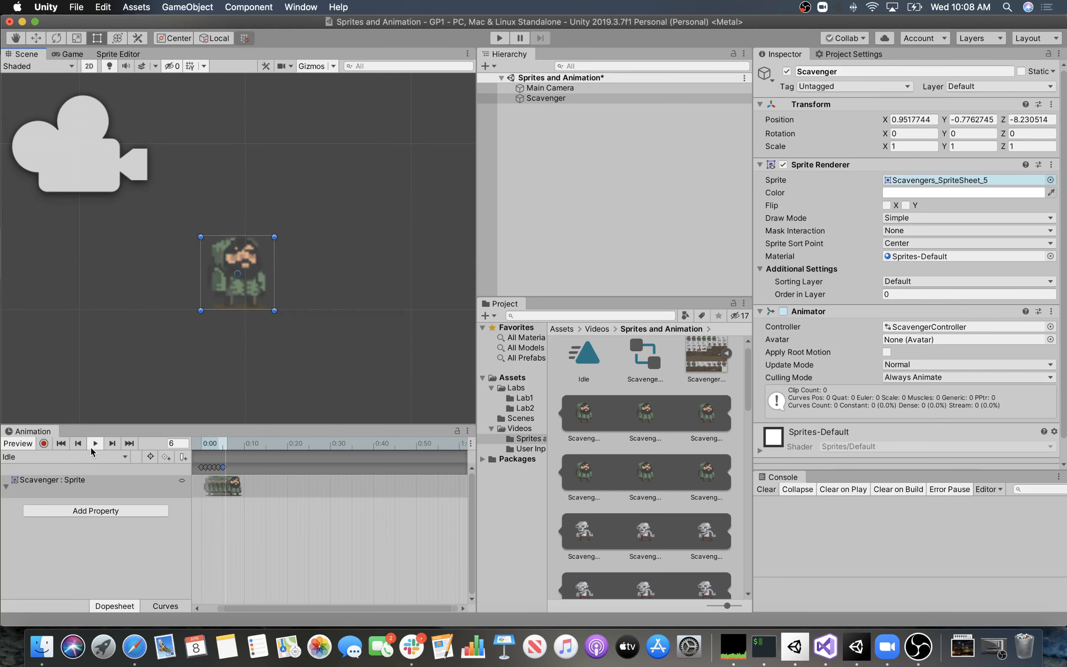
left_click(94, 444)
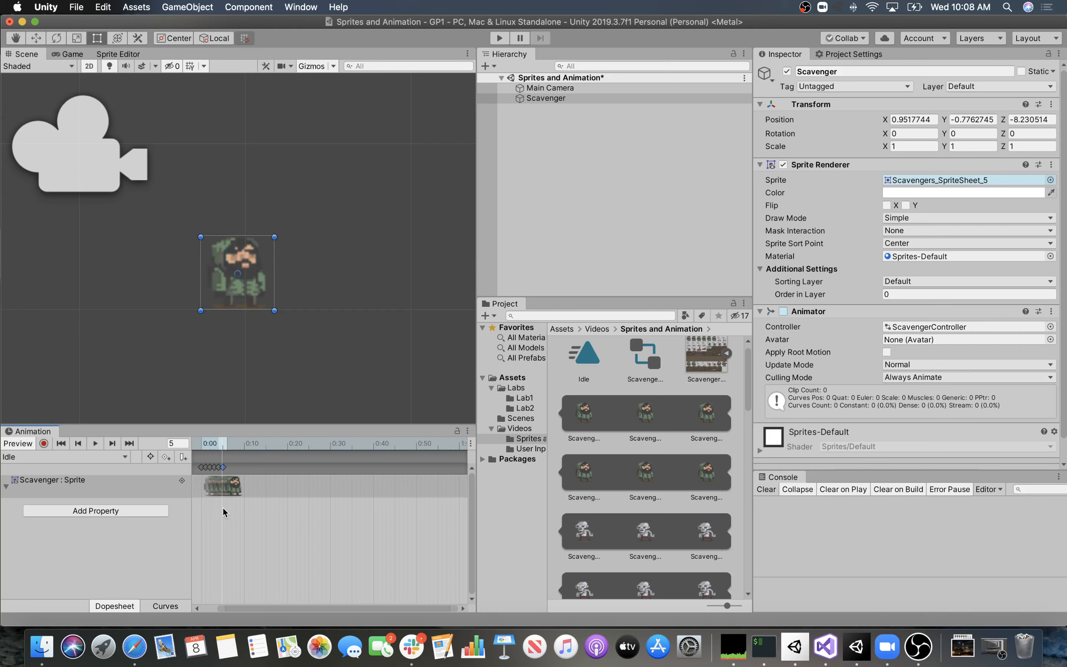
left_click(237, 504)
left_click_drag(248, 484, 229, 486)
left_click_drag(228, 486, 402, 485)
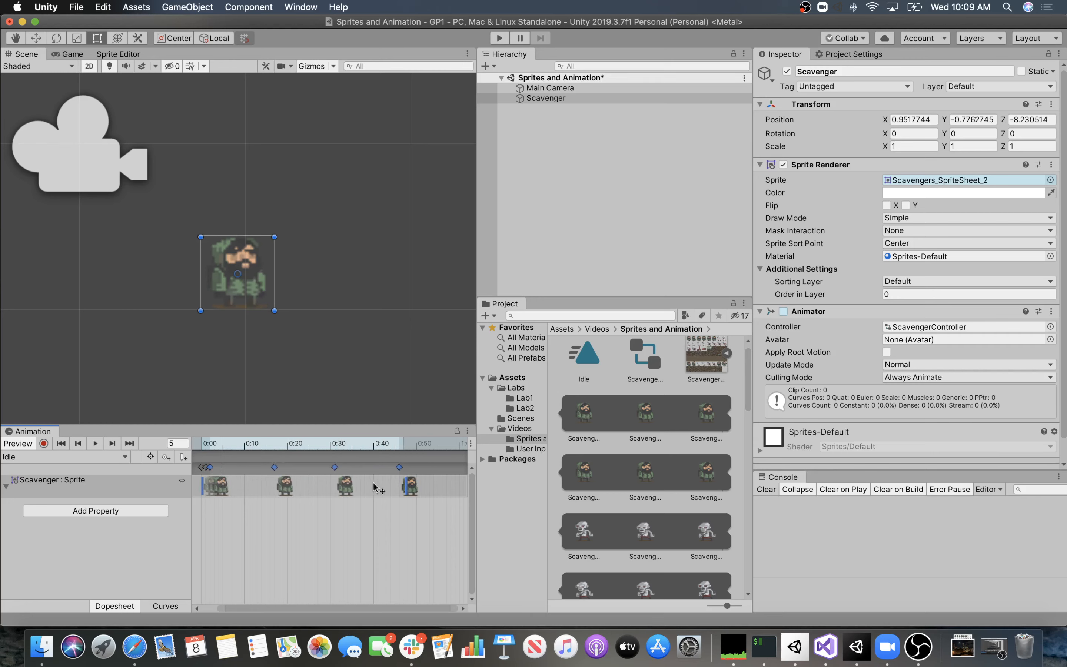
key("super+z")
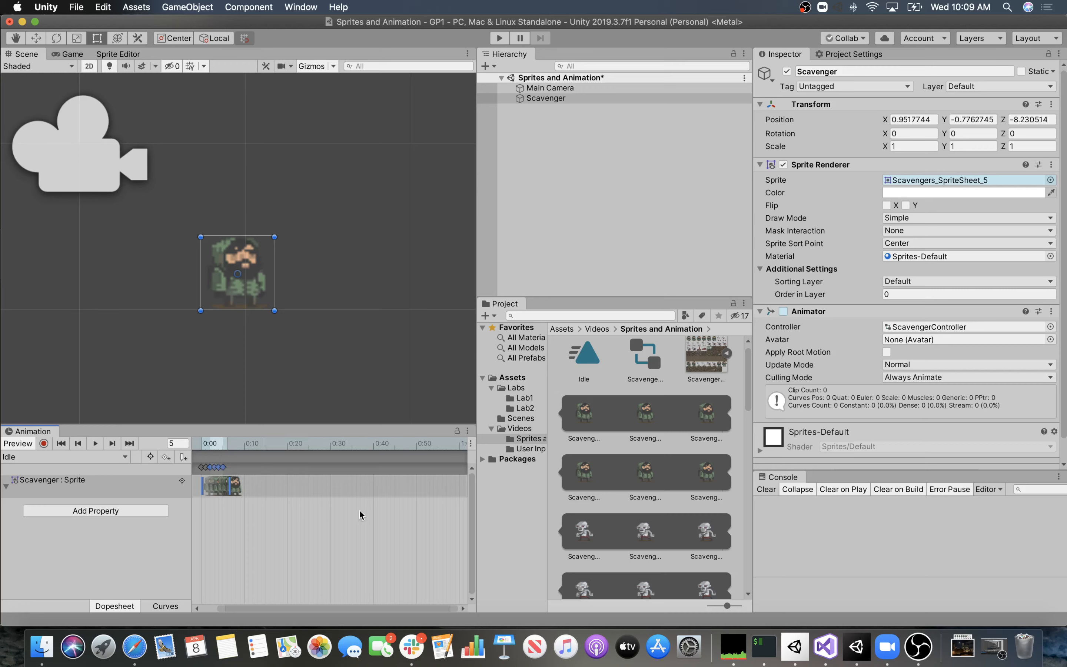
left_click(251, 516)
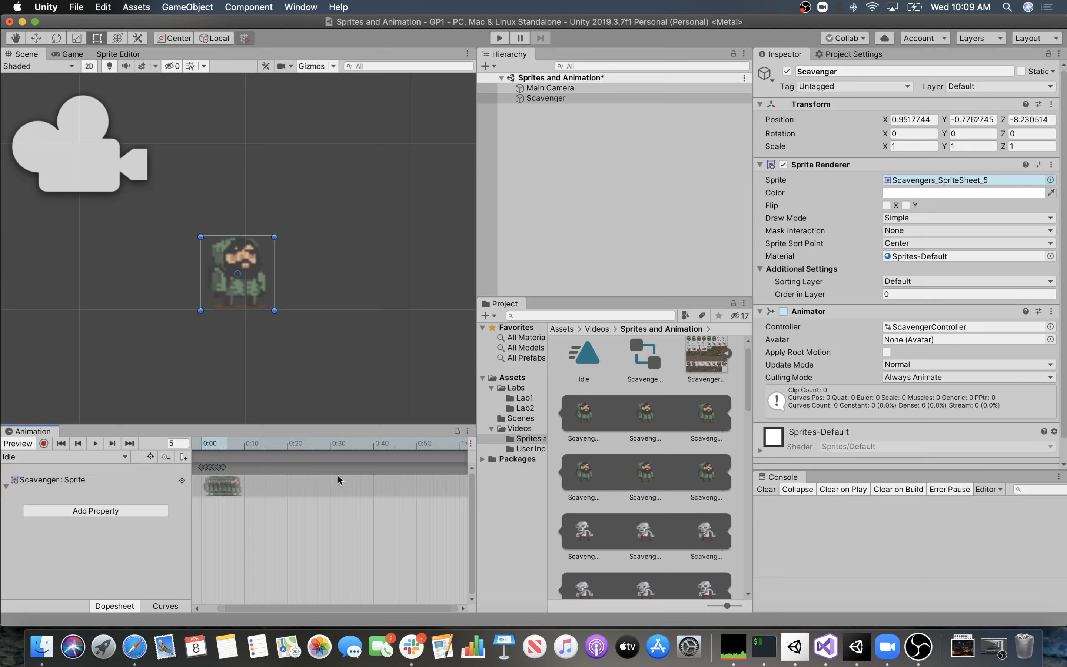
Stretch all six Idle keyframes evenly along the timeline so the last one falls at 2:00, and preview the slower clip.
scroll(295, 528, "down", 6)
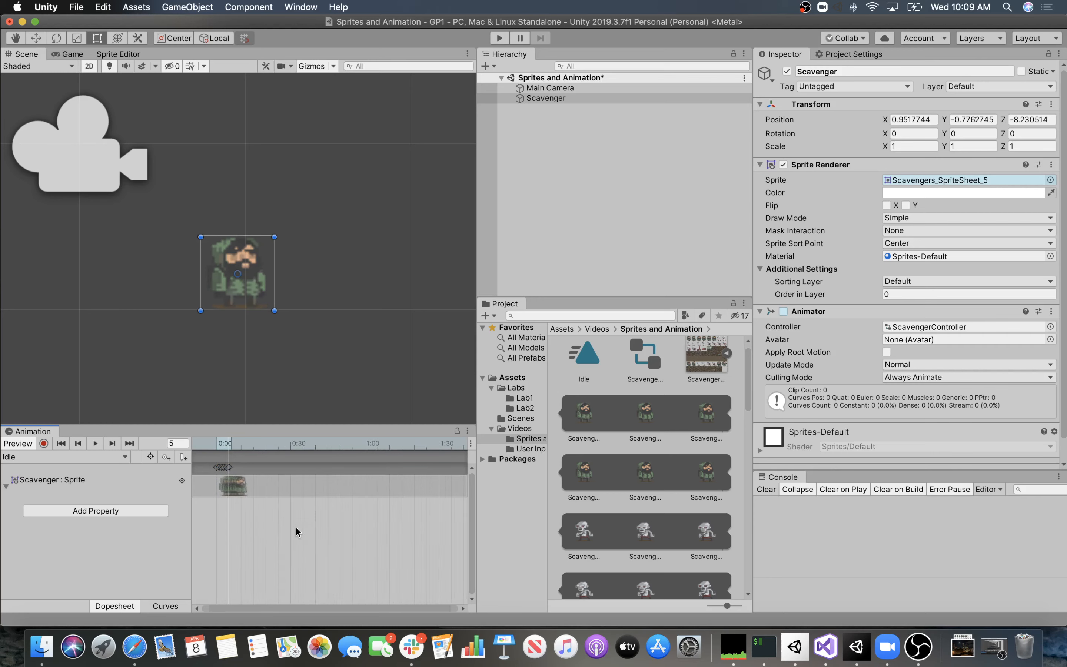
left_click(67, 479)
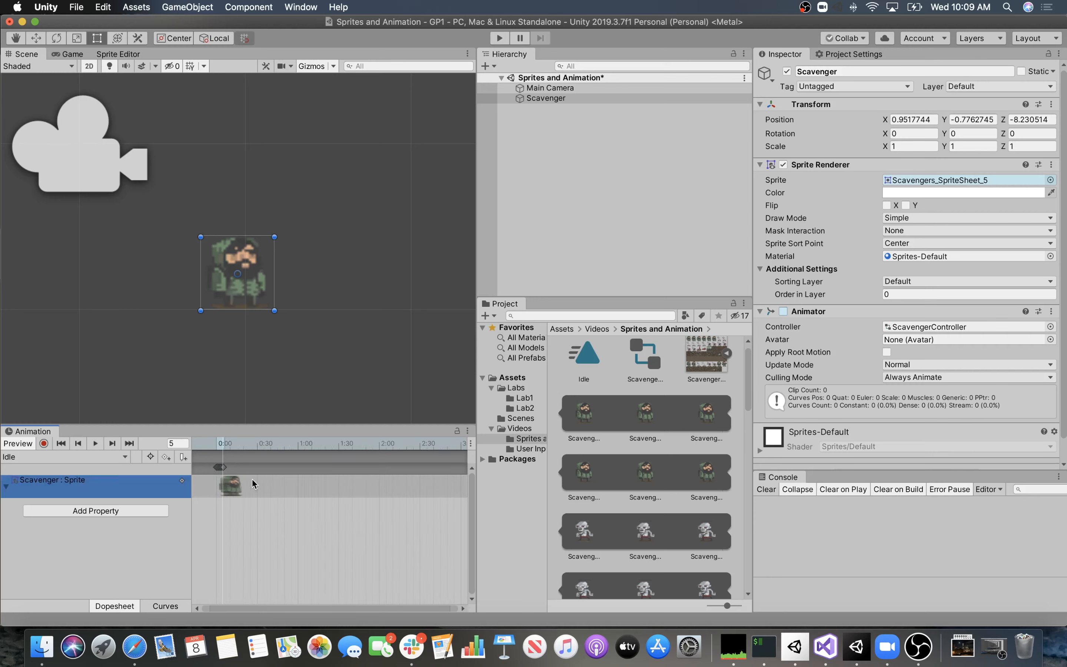
left_click(227, 485)
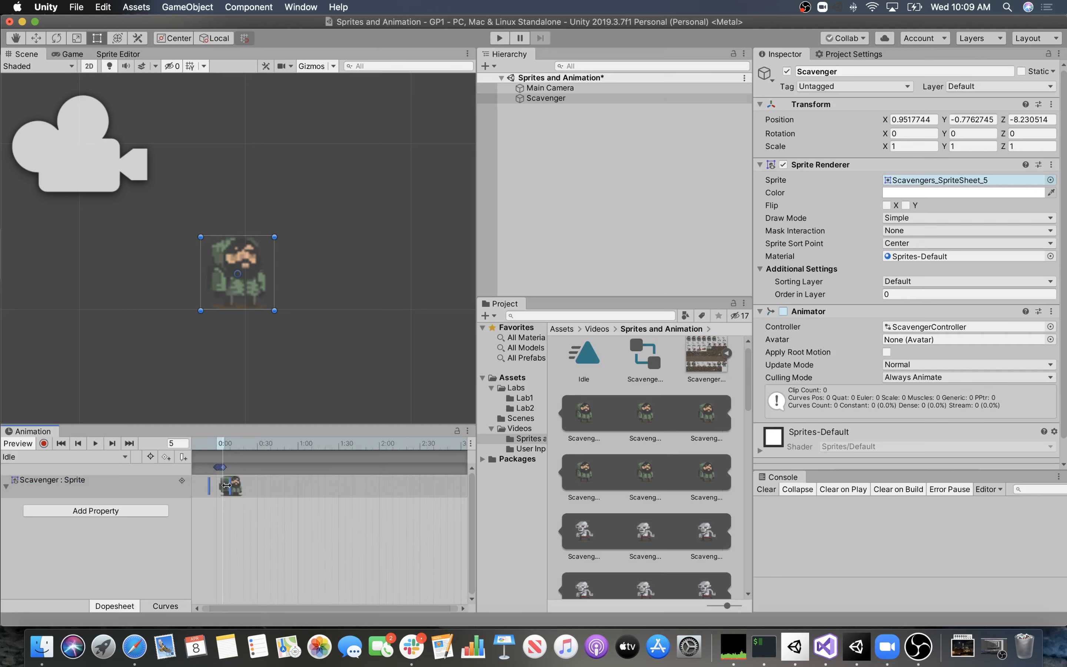
left_click(265, 520)
left_click_drag(211, 470, 386, 480)
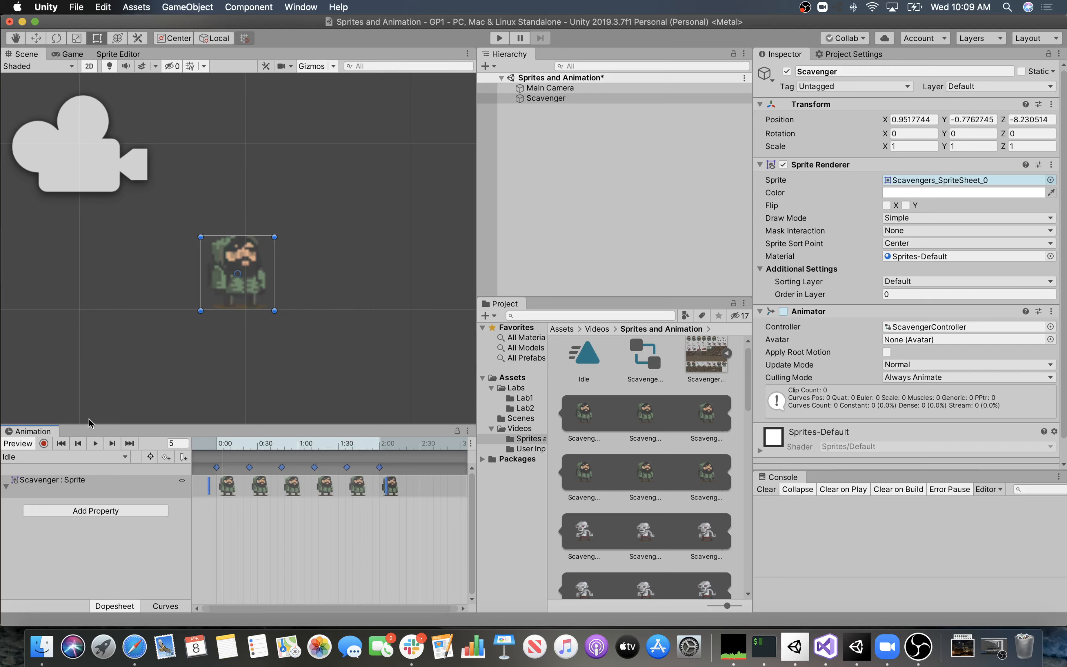
left_click(96, 444)
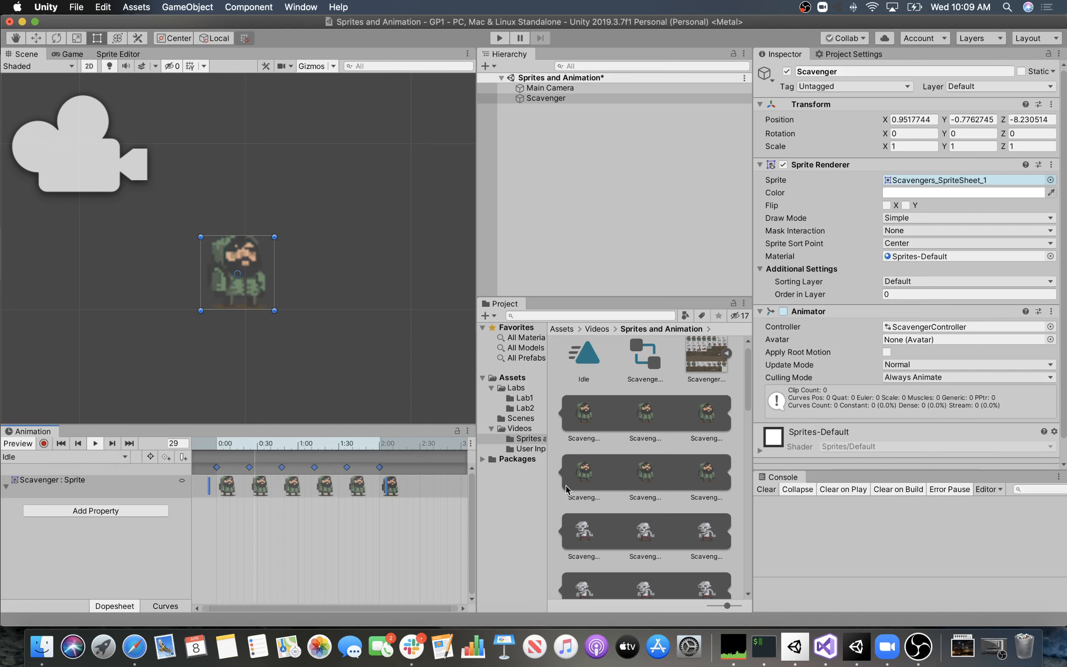
Look through the sliced sprites for the next animation and create a clip named Dying for the Scavenger in the Sprites and Animation folder.
scroll(659, 503, "down", 3)
scroll(659, 503, "down", 2)
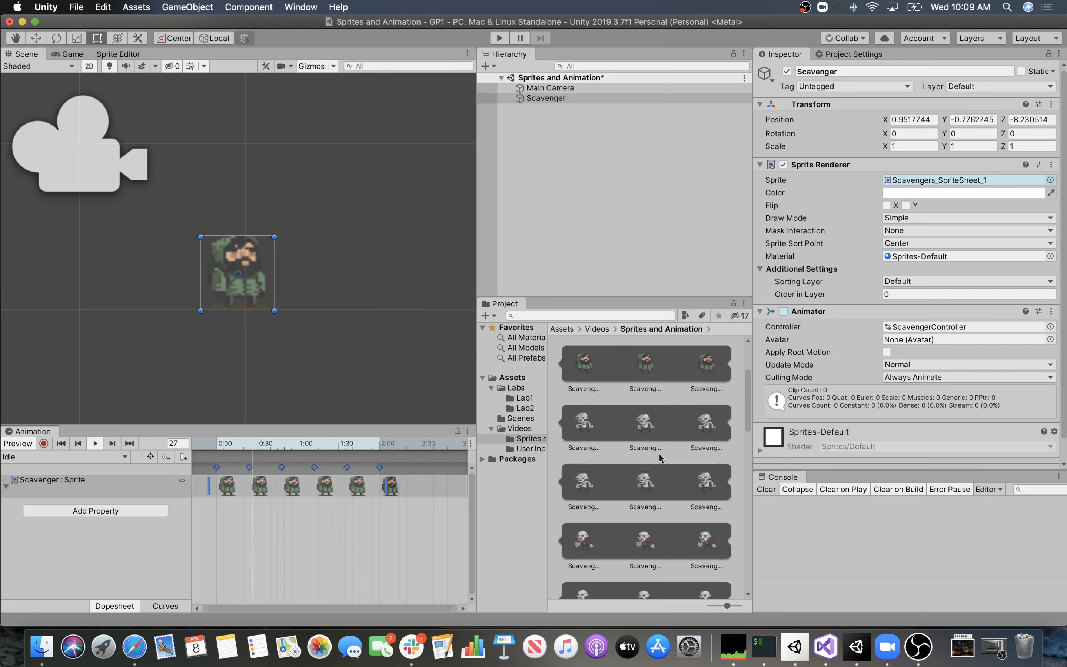
scroll(622, 495, "down", 2)
scroll(622, 496, "down", 5)
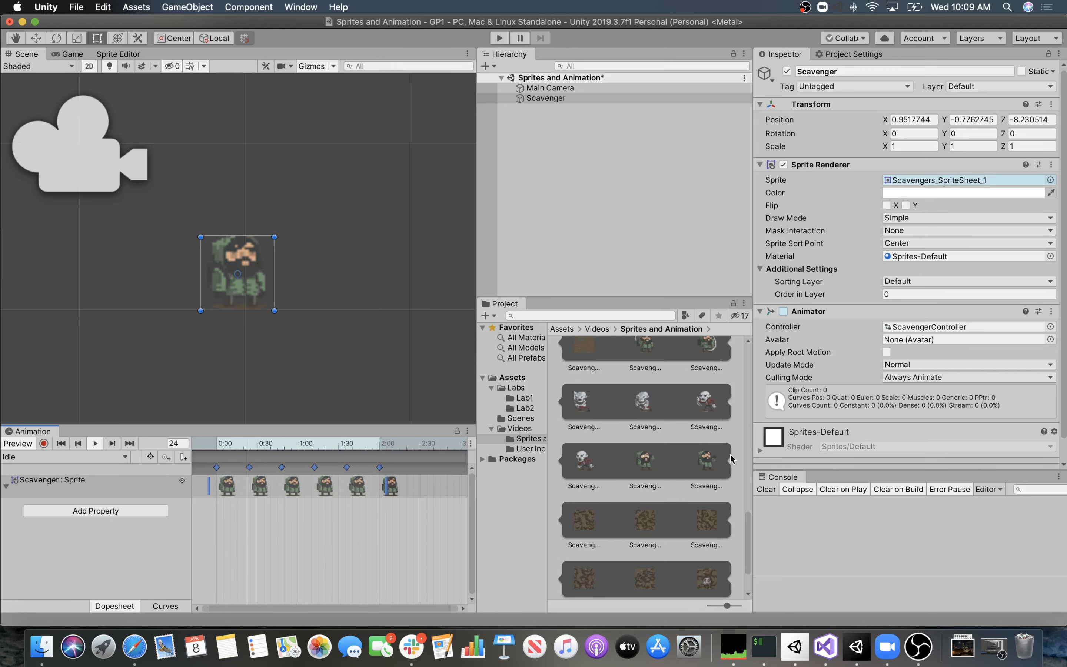
left_click(126, 458)
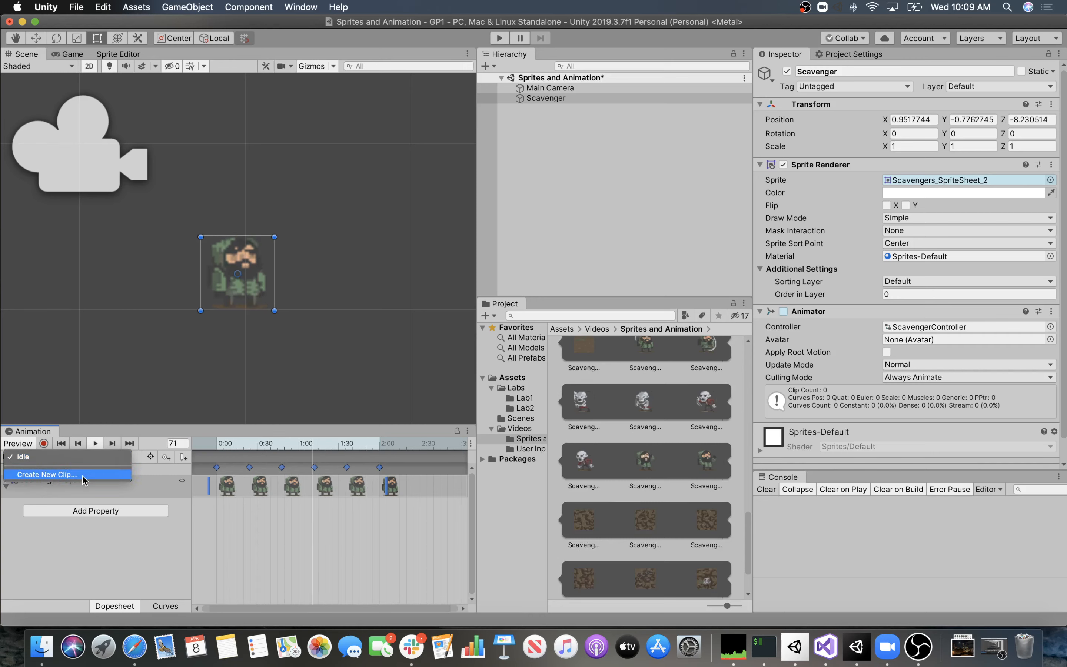
left_click(47, 474)
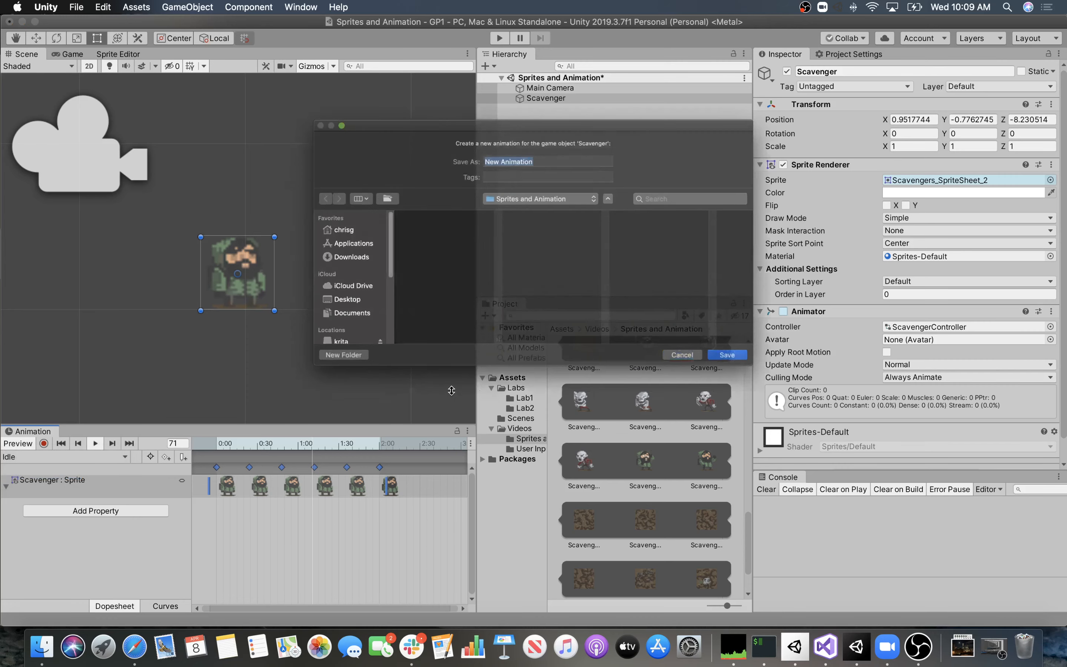
type("Di")
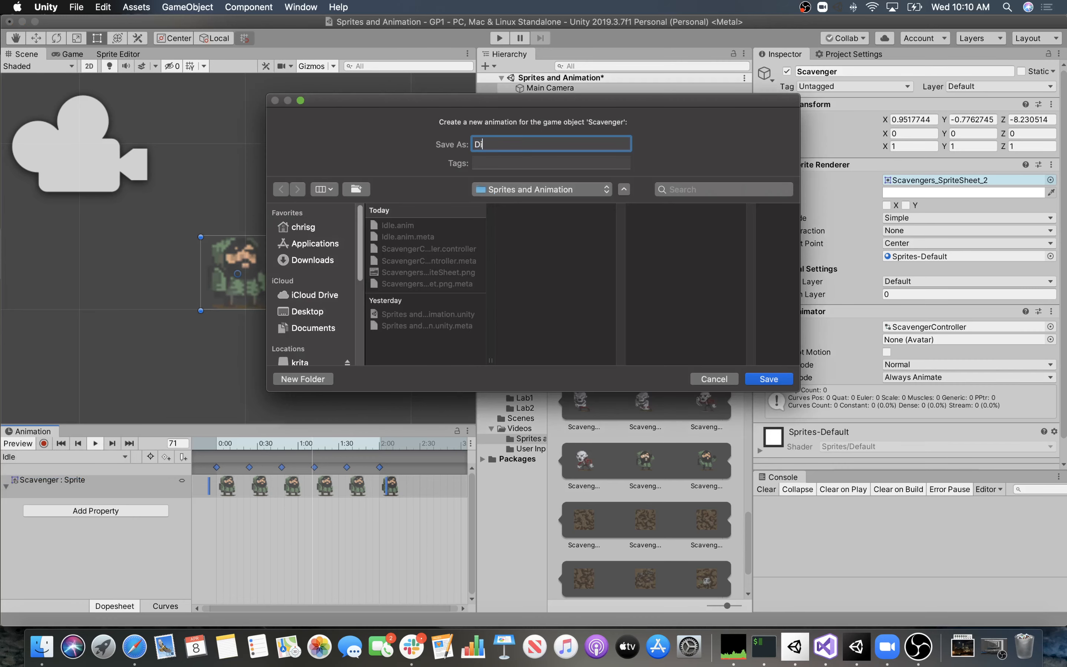
type("ing")
key("Return")
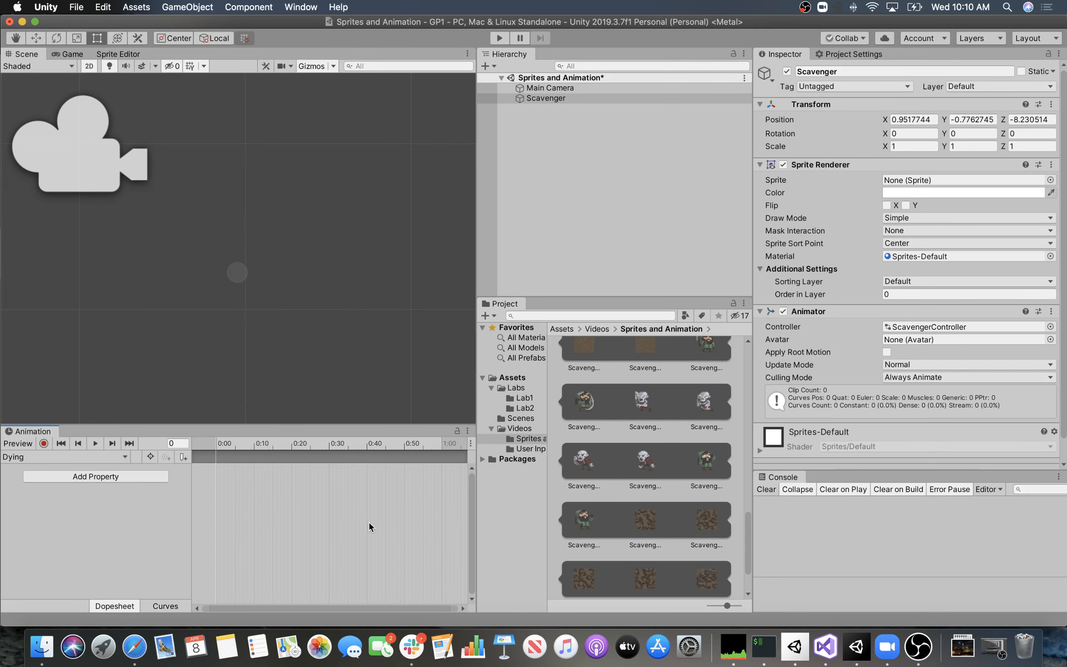
Add Scavengers_SpriteSheet_46 and the sprite after it to the Dying clip, with the second keyframe at about 0:44.
scroll(667, 478, "up", 5)
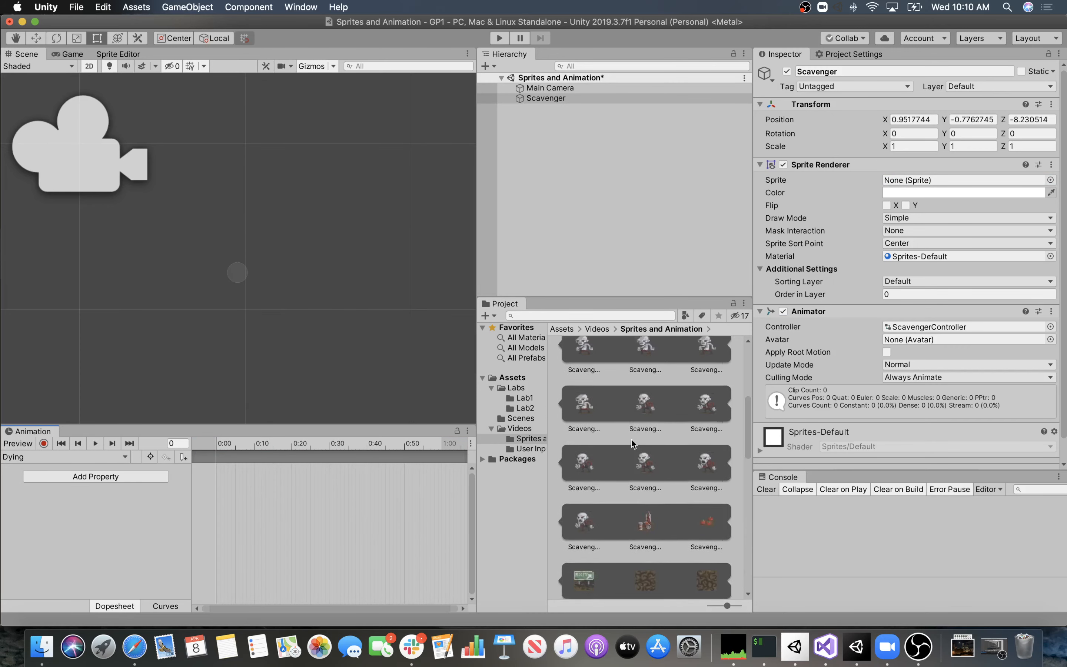
scroll(632, 443, "up", 2)
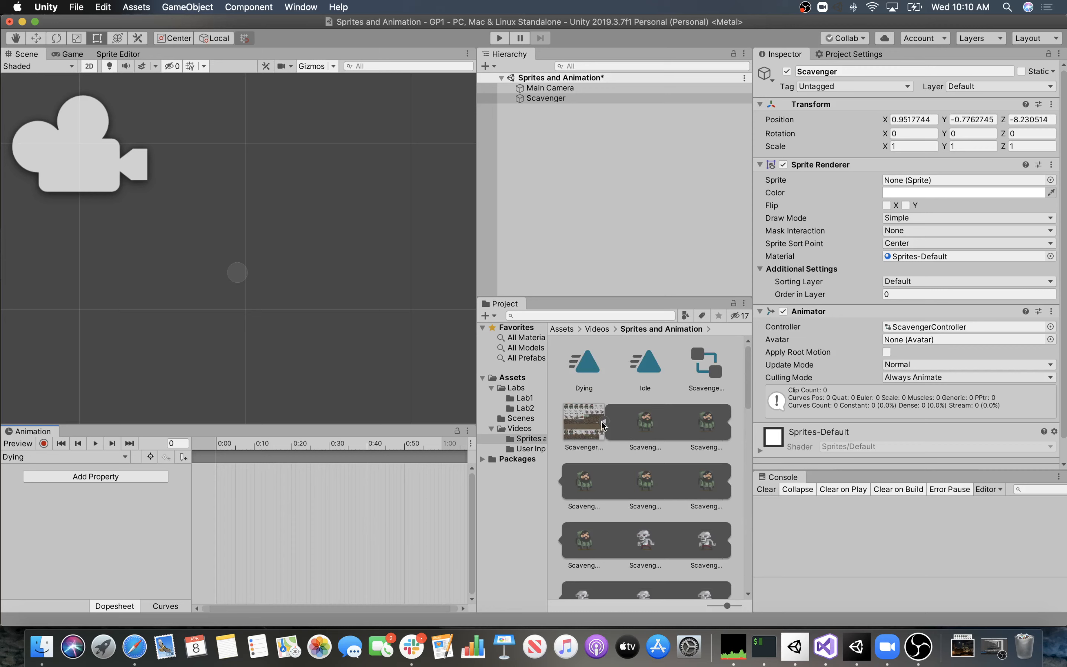
left_click_drag(746, 387, 754, 535)
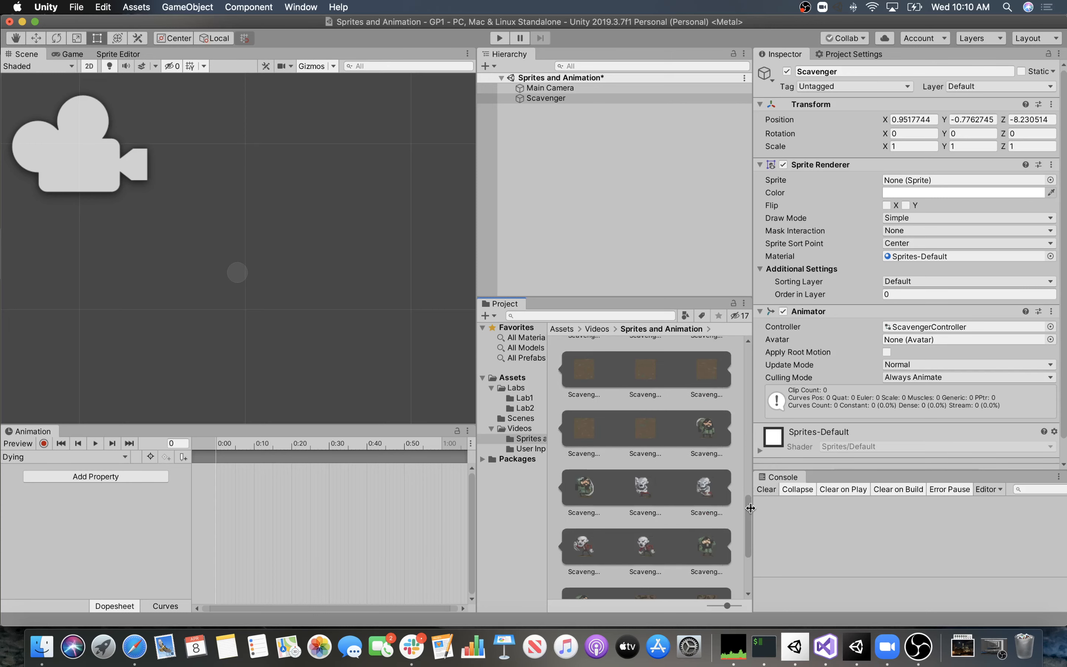
left_click_drag(750, 542, 747, 542)
scroll(745, 544, "down", 4)
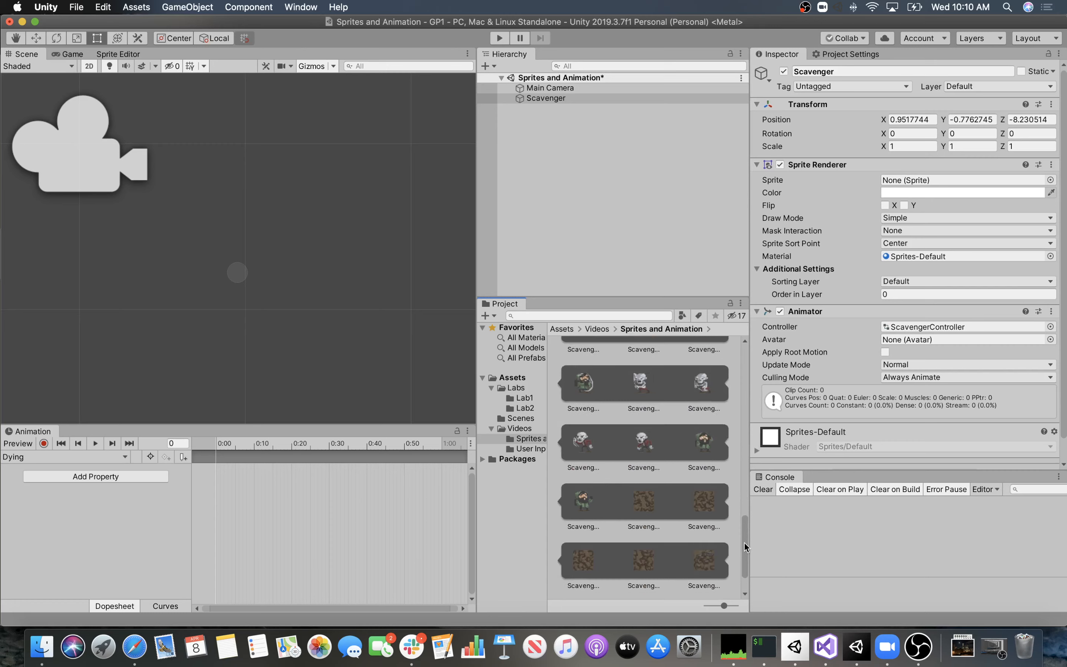
left_click(699, 445)
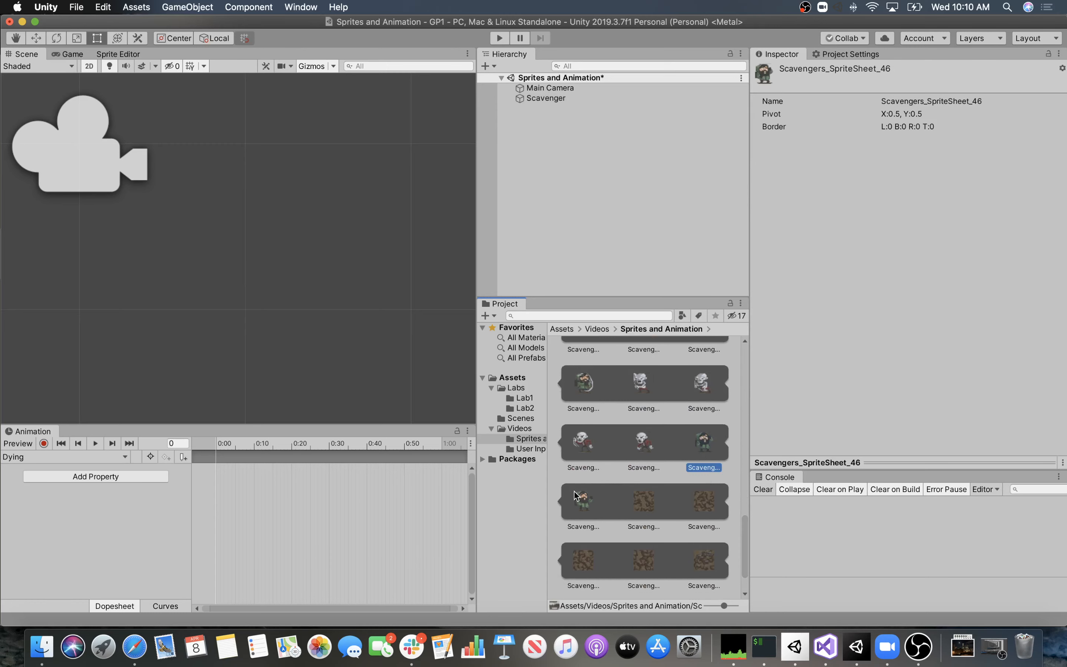
left_click(577, 503, "shift")
left_click_drag(577, 503, 382, 467)
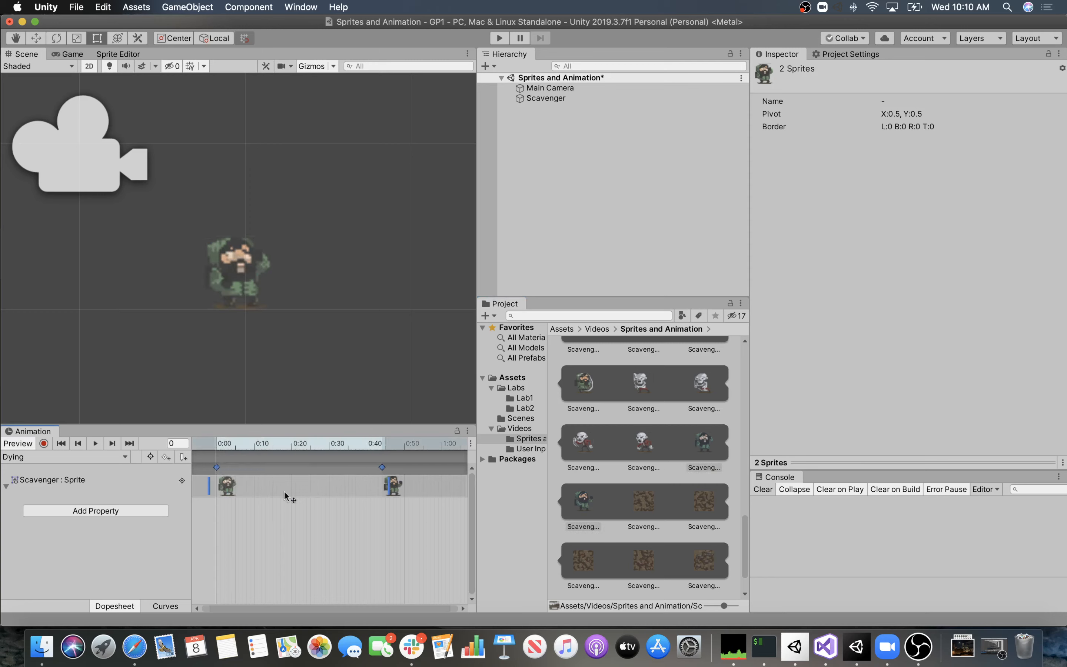
Scrub through the Dying clip to frame 54 and collapse the sprite sheet in the project folder.
left_click(222, 504)
left_click_drag(219, 445, 417, 451)
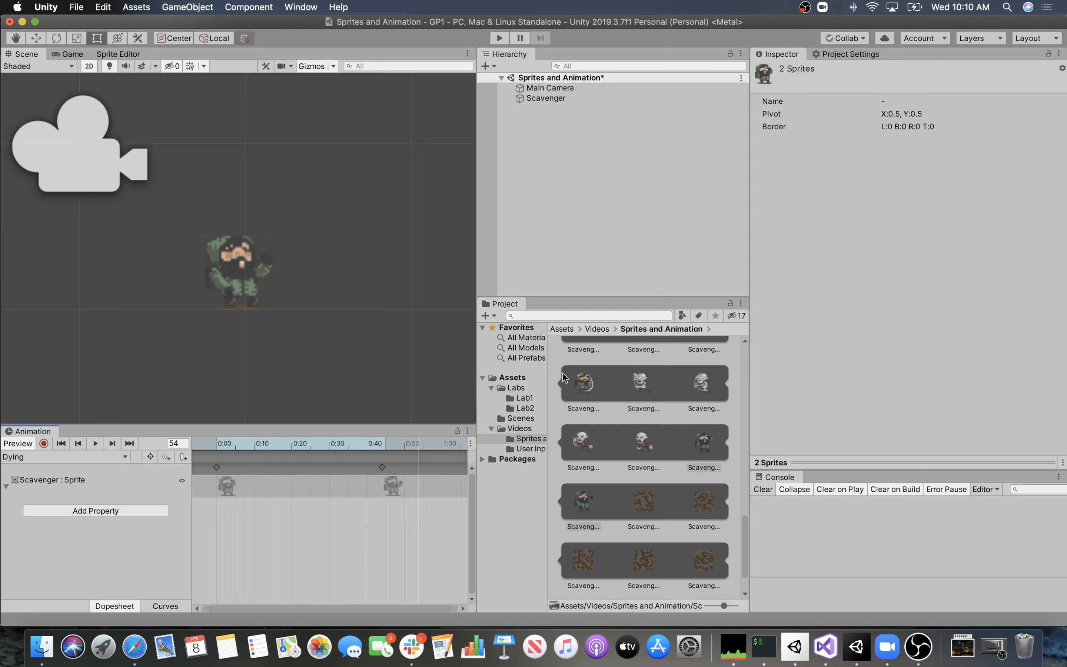
scroll(574, 386, "up", 10)
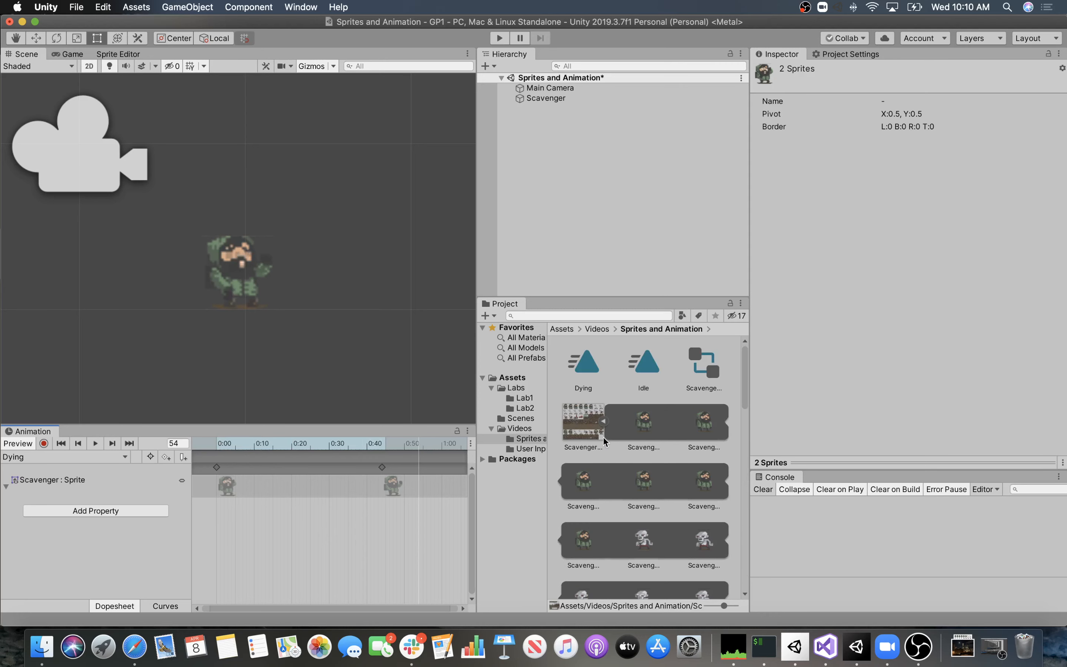
left_click(603, 422)
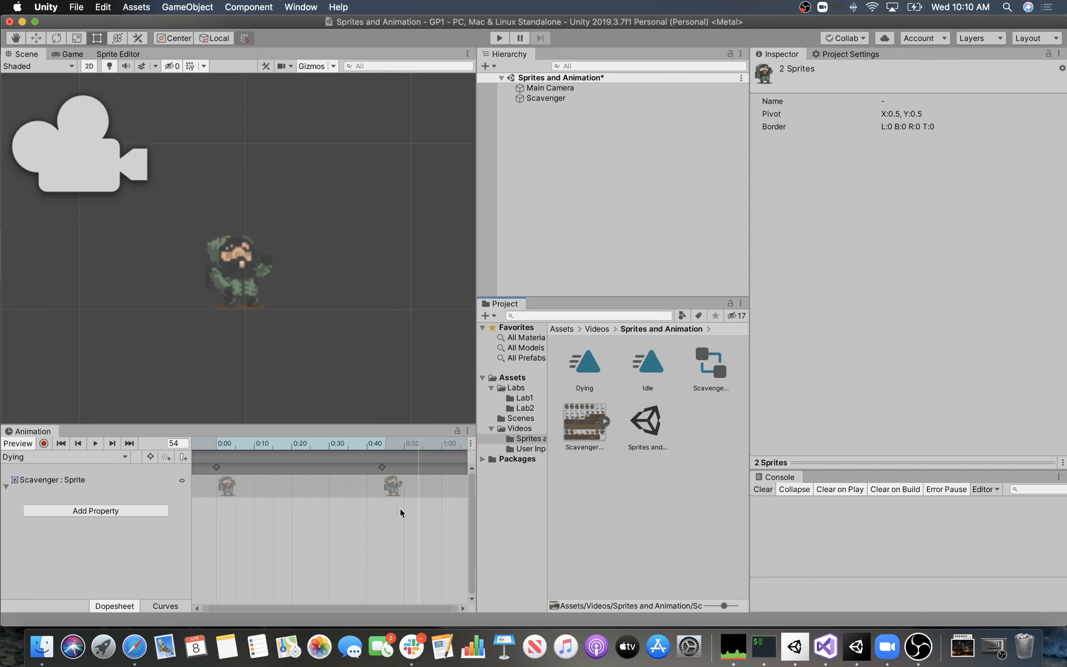